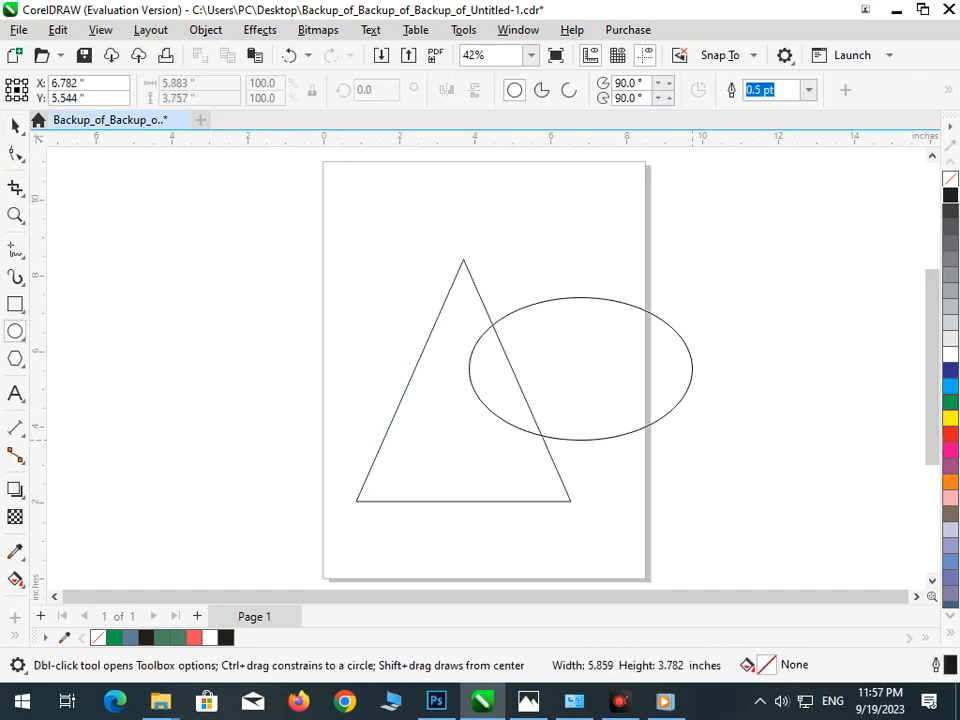
Move the ellipse left so it overlaps the triangle further and flatten it to about 3.1 in high.
{"action": "left_click", "coordinate": [15, 126]}
{"action": "left_click_drag", "start_coordinate": [654, 368], "coordinate": [626, 378]}
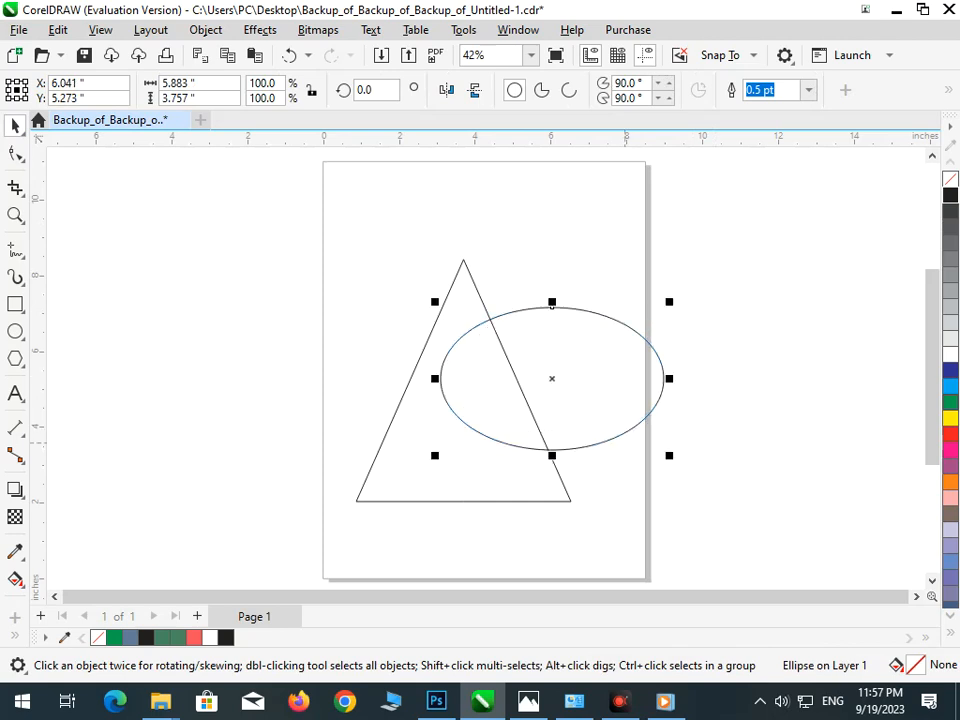
{"action": "mouse_move", "coordinate": [552, 303]}
{"action": "left_mouse_down"}
{"action": "mouse_move", "coordinate": [552, 325]}
{"action": "mouse_move", "coordinate": [552, 315]}
{"action": "left_mouse_up"}
{"action": "left_click", "coordinate": [653, 463]}
Create a slightly enlarged concentric copy of the ellipse around the original.
{"action": "left_click", "coordinate": [637, 417]}
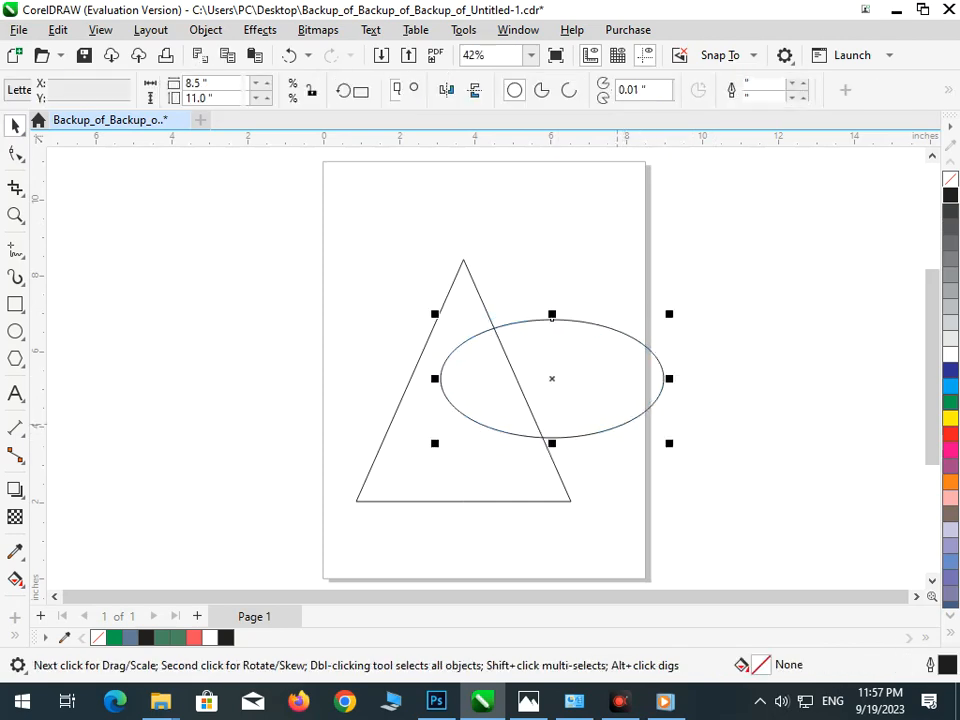
{"action": "left_click_drag", "start_coordinate": [670, 444], "coordinate": [693, 455]}
{"action": "right_click", "coordinate": [693, 455]}
{"action": "left_click", "coordinate": [394, 434]}
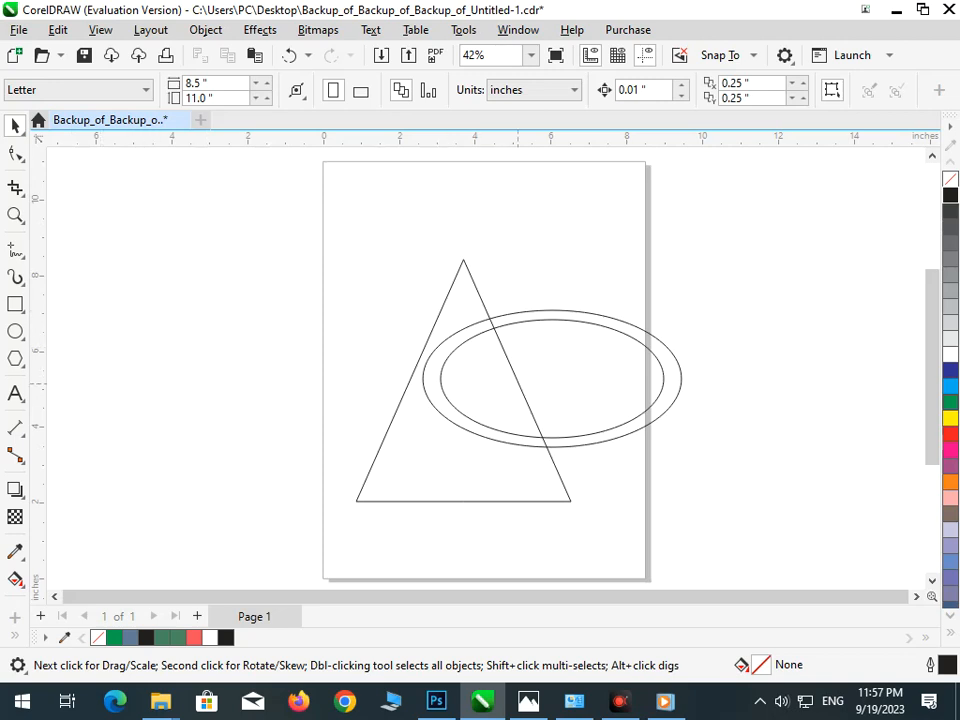
Flatten the outer ellipse and delete the smaller original ellipse.
{"action": "left_click", "coordinate": [587, 443]}
{"action": "left_click_drag", "start_coordinate": [555, 452], "coordinate": [547, 396]}
{"action": "left_click", "coordinate": [596, 437]}
{"action": "left_click", "coordinate": [591, 434]}
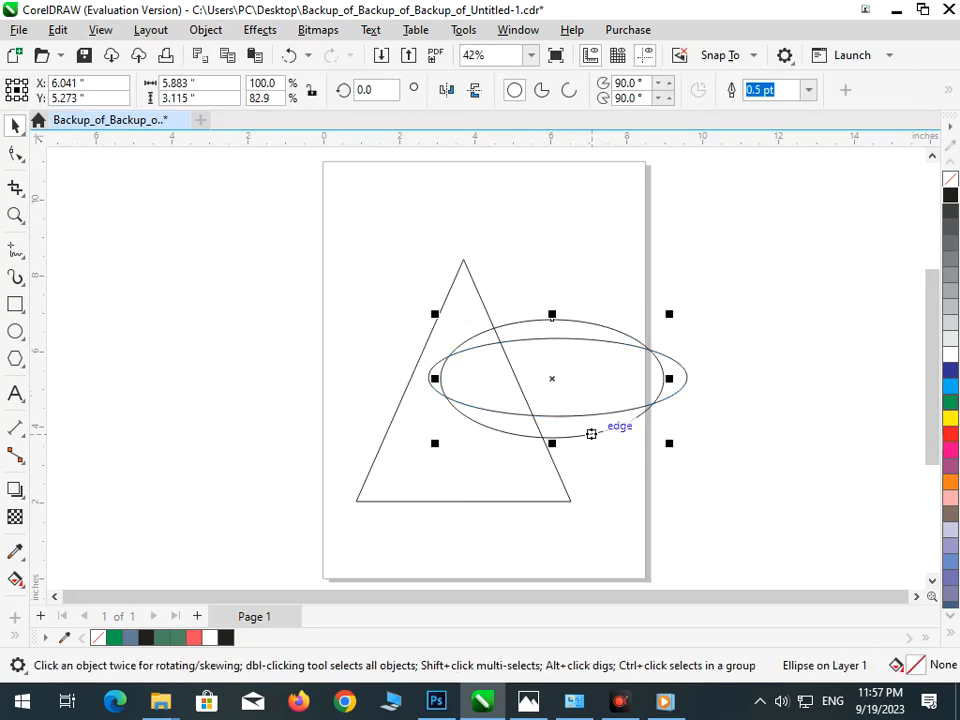
{"action": "key", "text": "Delete"}
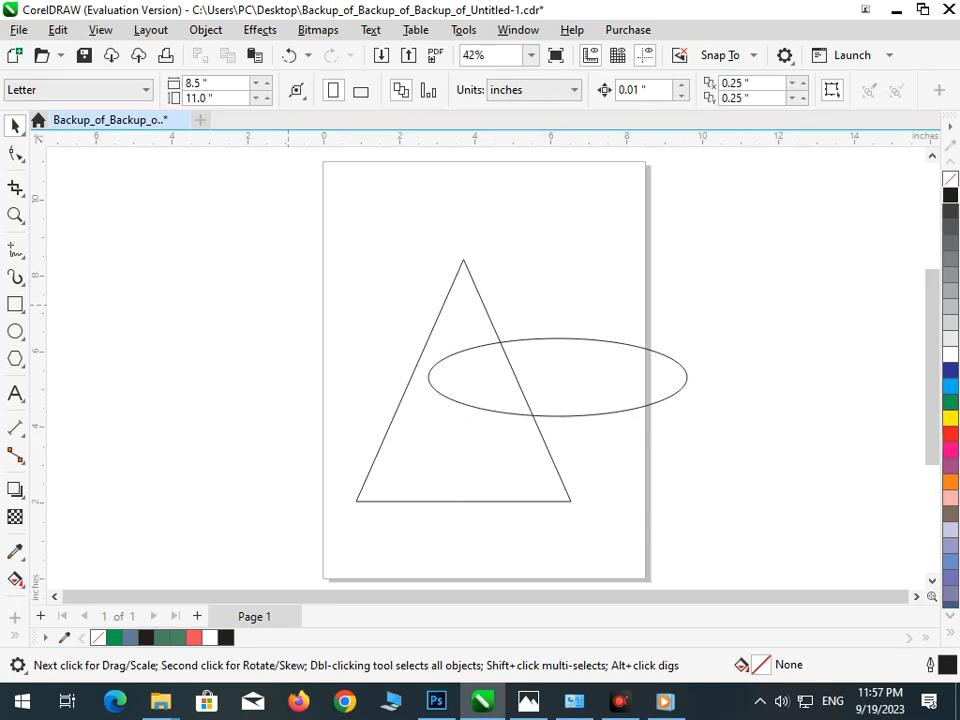
{"action": "key", "text": "ctrl+z"}
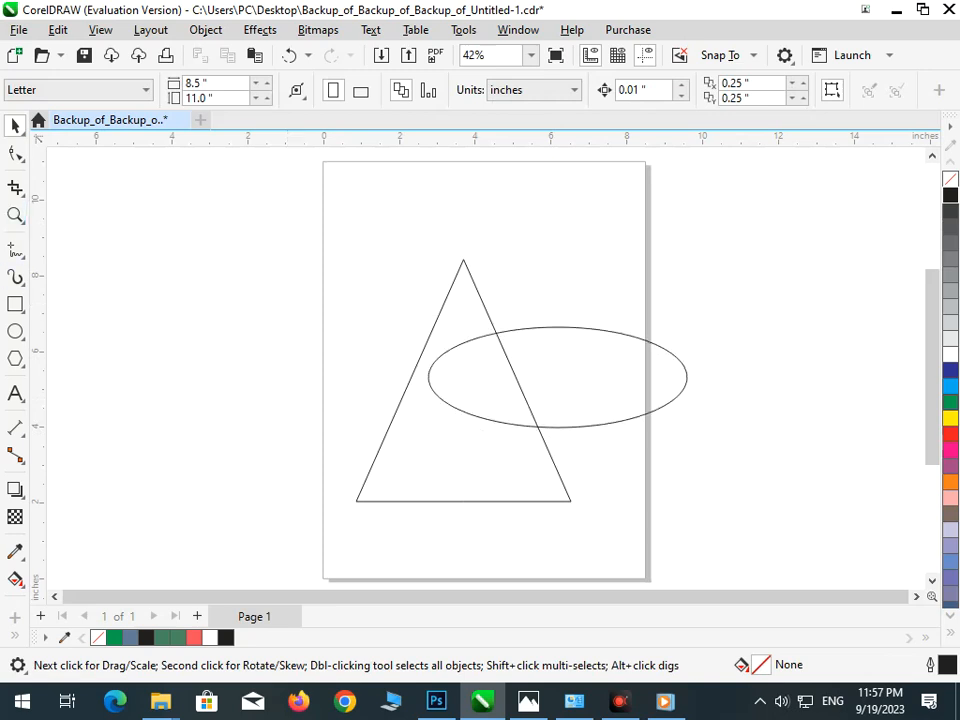
{"action": "left_click", "coordinate": [22, 194]}
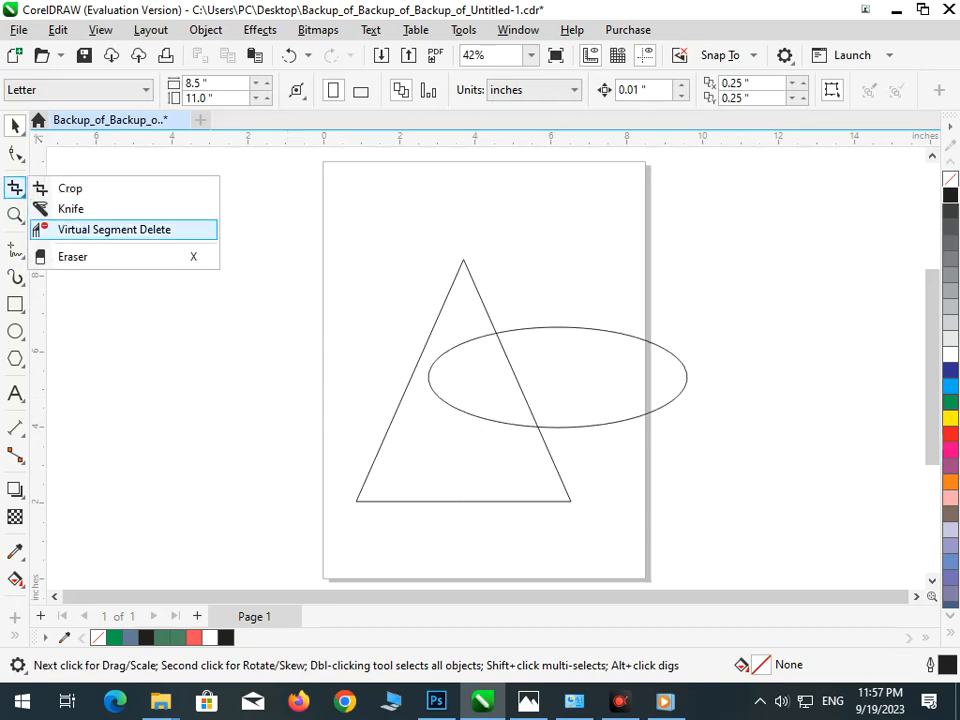
{"action": "left_click", "coordinate": [114, 229]}
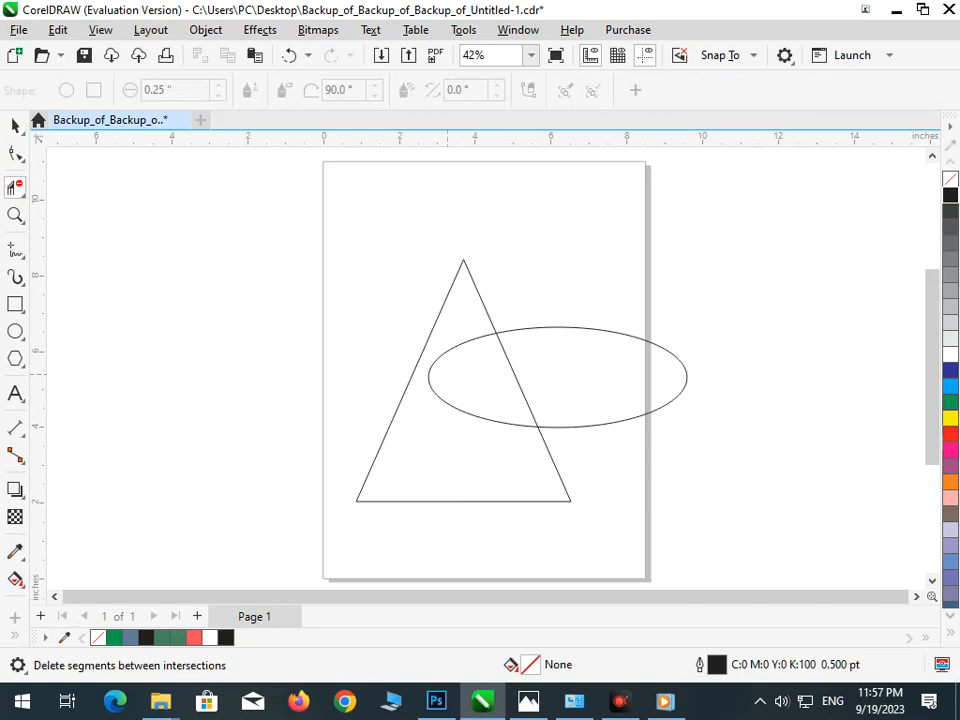
{"action": "left_click", "coordinate": [15, 125]}
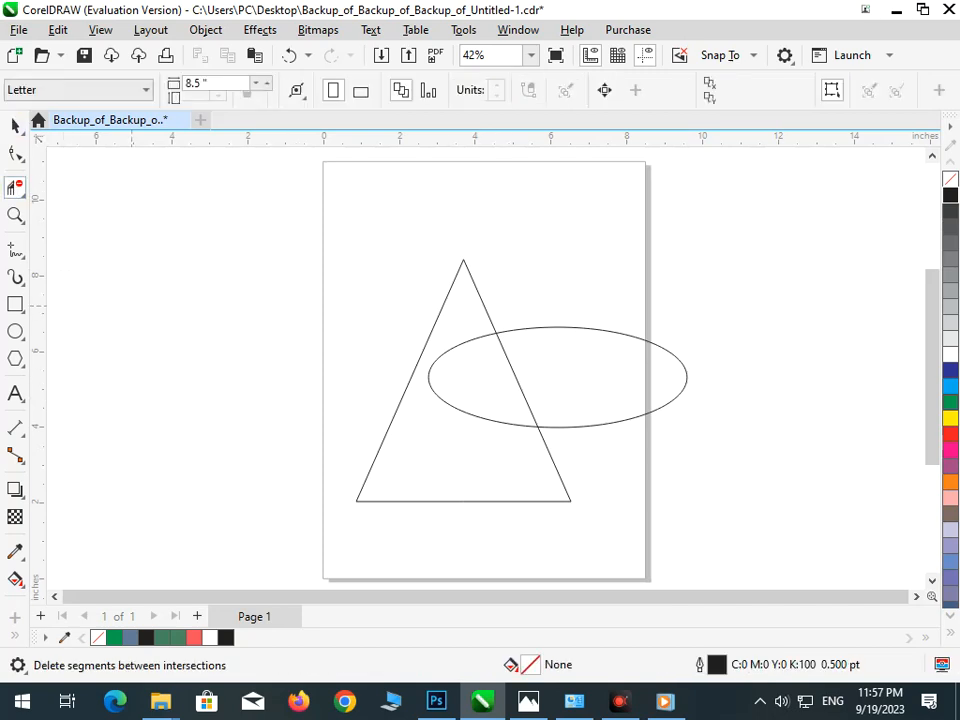
Shift the ellipse slightly right and add an enlarged concentric copy about 7.6 by 2.9 in.
{"action": "left_click", "coordinate": [562, 427]}
{"action": "left_click_drag", "start_coordinate": [422, 433], "coordinate": [400, 438]}
{"action": "left_click_drag", "start_coordinate": [434, 366], "coordinate": [796, 453]}
{"action": "left_click_drag", "start_coordinate": [557, 322], "coordinate": [567, 322]}
{"action": "left_click", "coordinate": [570, 466]}
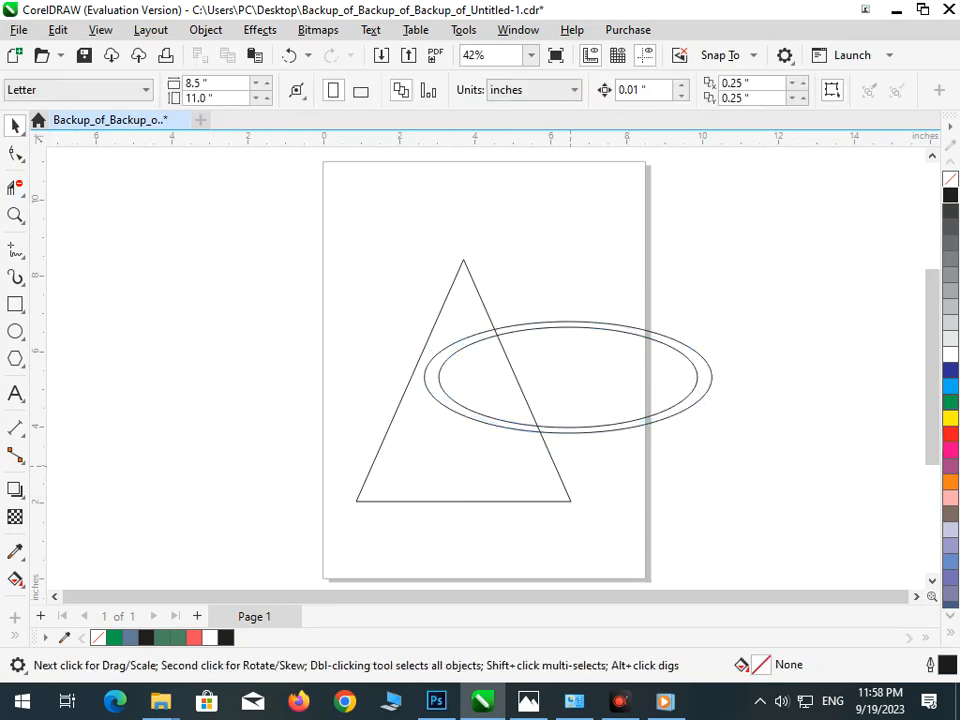
Resize both concentric ellipses together to about 2.7 in high and position them across the triangle's right side.
{"action": "left_click_drag", "start_coordinate": [307, 345], "coordinate": [300, 302]}
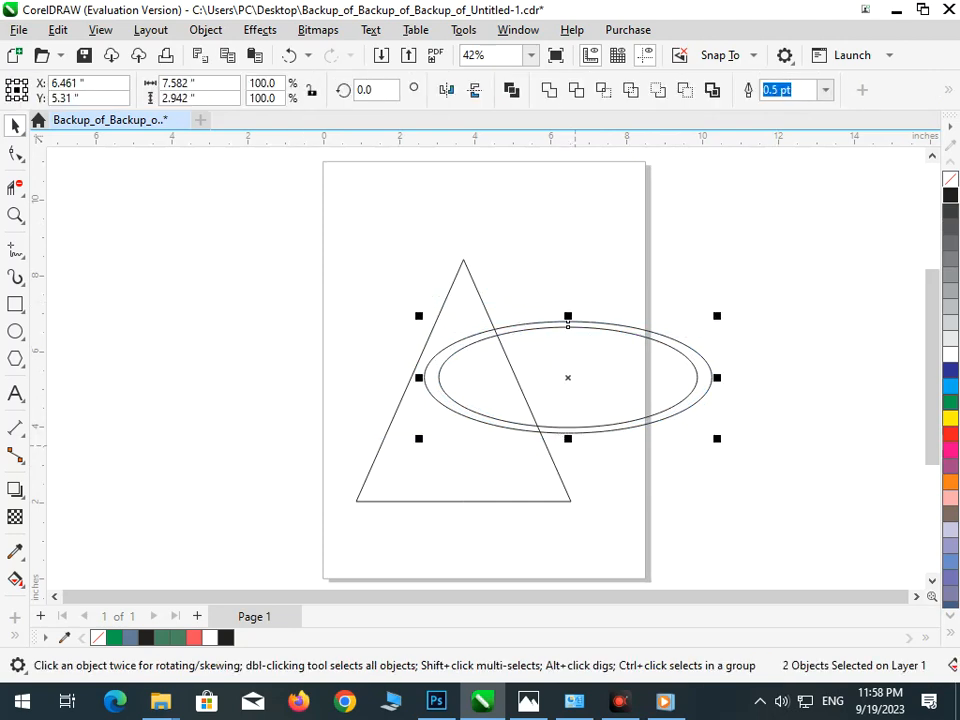
{"action": "left_click_drag", "start_coordinate": [568, 438], "coordinate": [568, 405]}
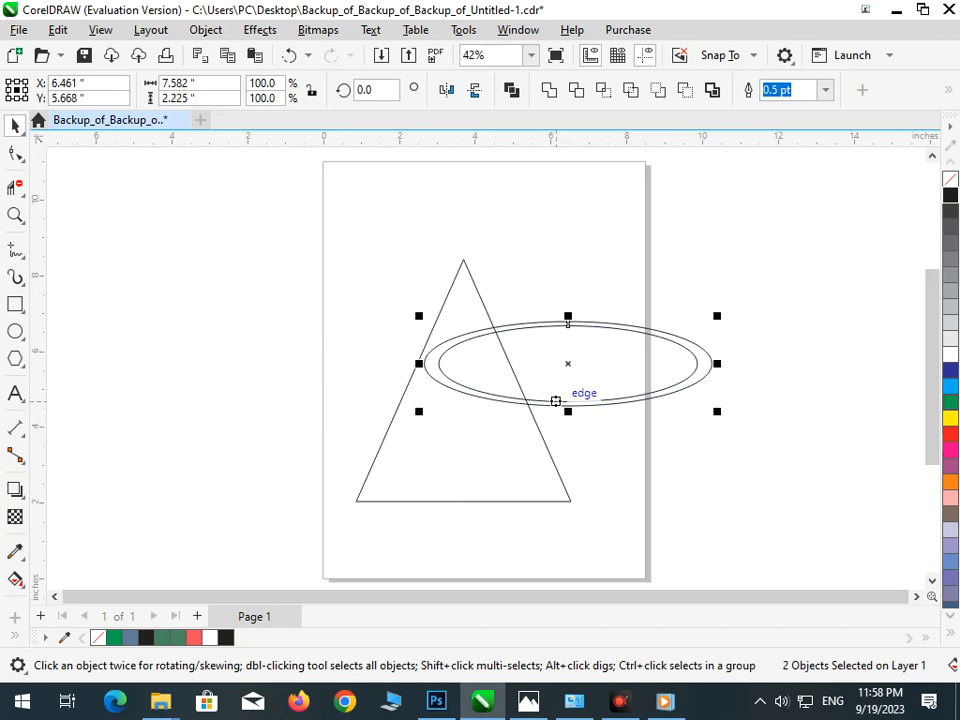
{"action": "left_click_drag", "start_coordinate": [567, 322], "coordinate": [567, 343]}
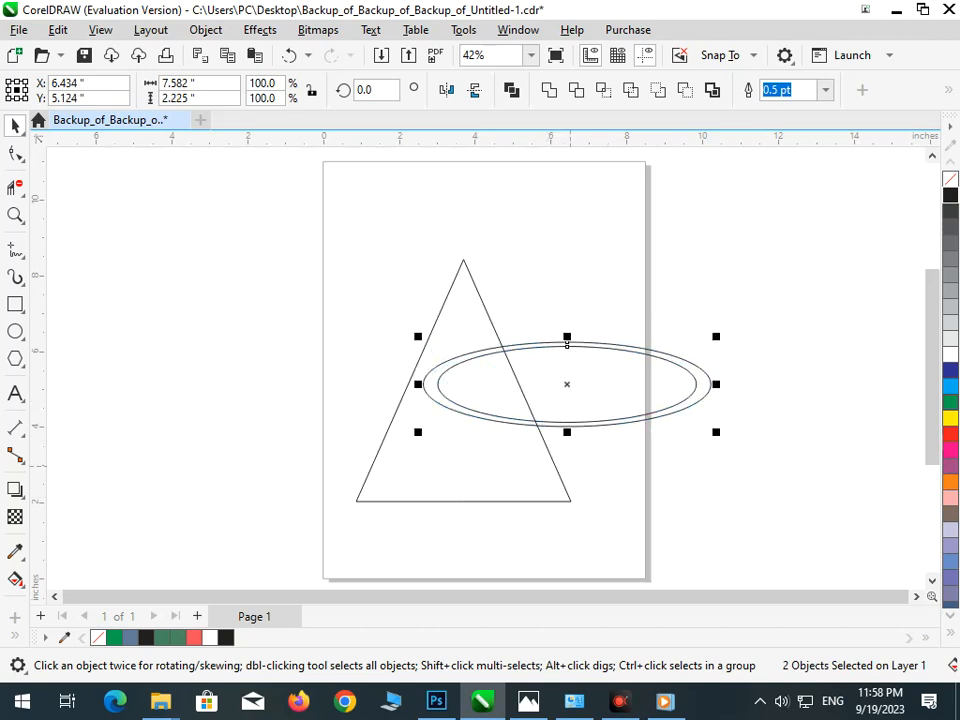
{"action": "left_click_drag", "start_coordinate": [567, 432], "coordinate": [567, 450]}
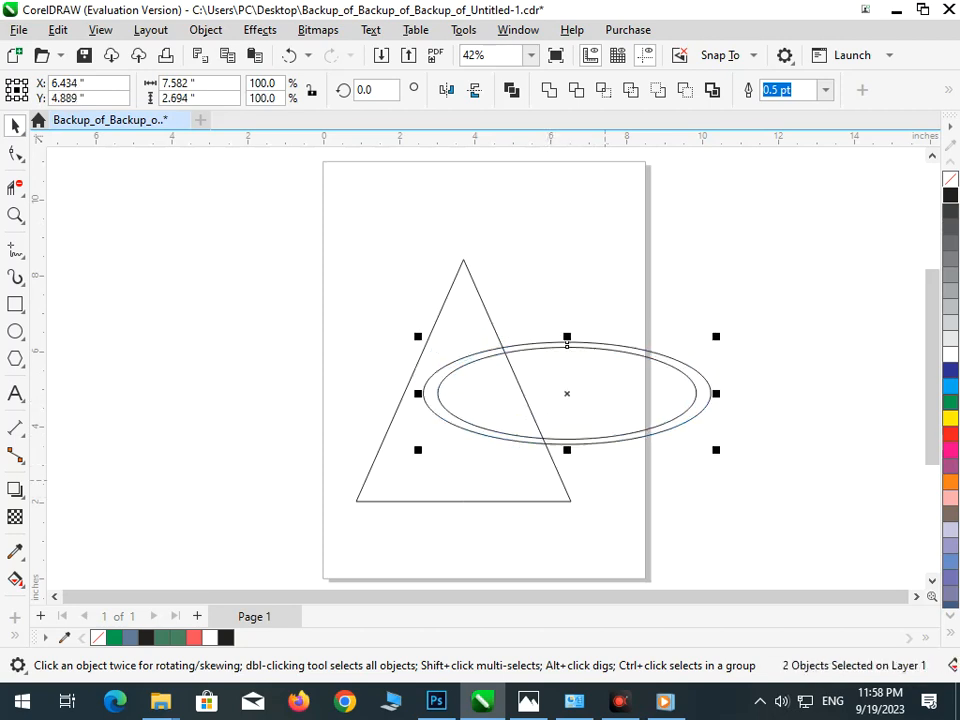
{"action": "mouse_move", "coordinate": [567, 343]}
{"action": "left_mouse_down"}
{"action": "mouse_move", "coordinate": [560, 325]}
{"action": "mouse_move", "coordinate": [563, 338]}
{"action": "left_mouse_up"}
{"action": "left_click", "coordinate": [609, 272]}
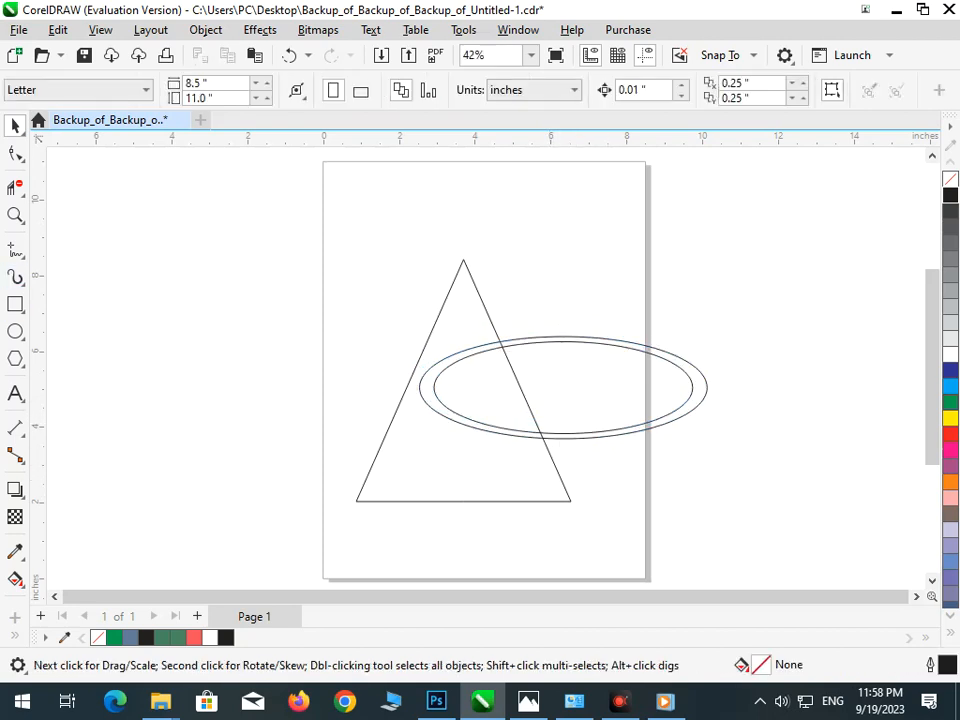
Draw a slanted two-point line across the upper-right part of both ellipses.
{"action": "left_click", "coordinate": [20, 281]}
{"action": "left_click", "coordinate": [20, 281]}
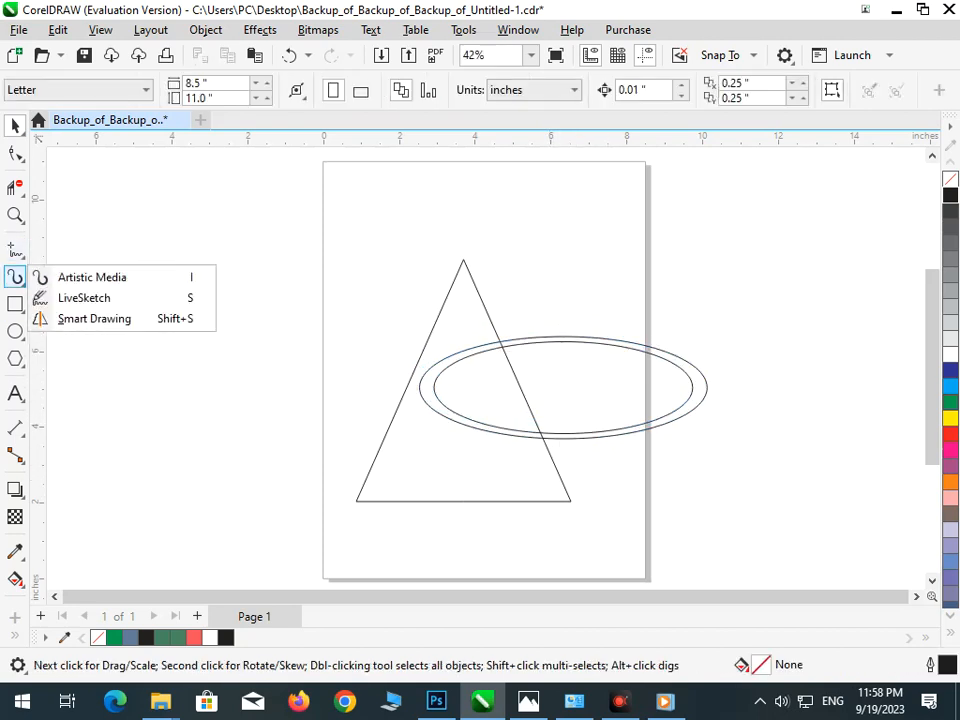
{"action": "mouse_move", "coordinate": [16, 251]}
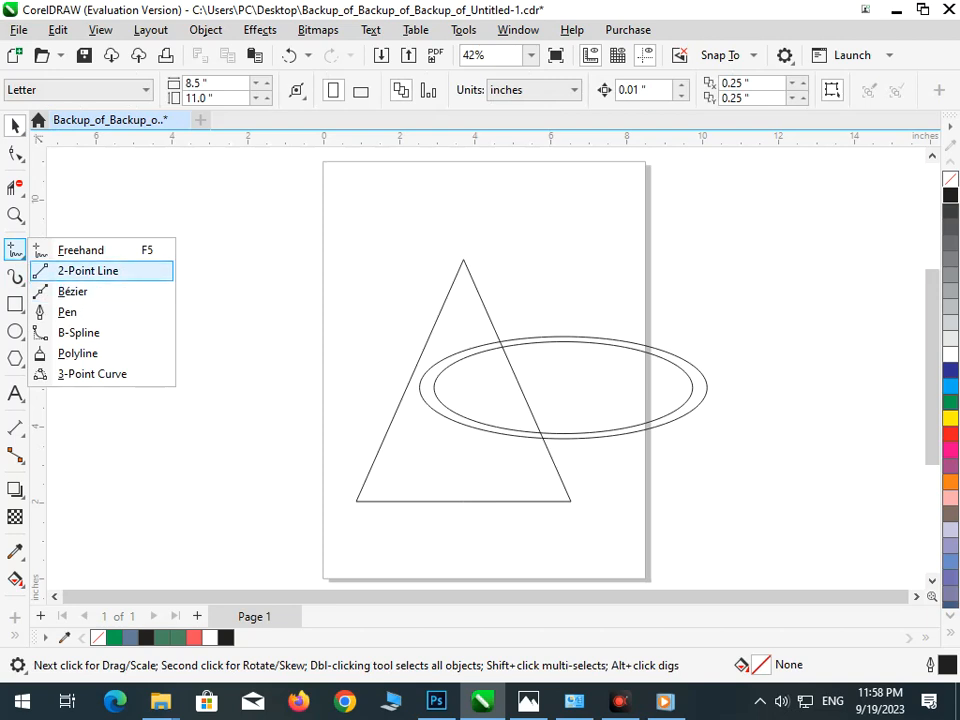
{"action": "left_click", "coordinate": [80, 271]}
{"action": "left_click_drag", "start_coordinate": [638, 383], "coordinate": [714, 324]}
Delete the upper ellipse arcs between triangle and slanted line, the line's excess ends, and the triangle's right side inside the ring.
{"action": "left_click", "coordinate": [15, 188]}
{"action": "left_click_drag", "start_coordinate": [551, 304], "coordinate": [582, 398]}
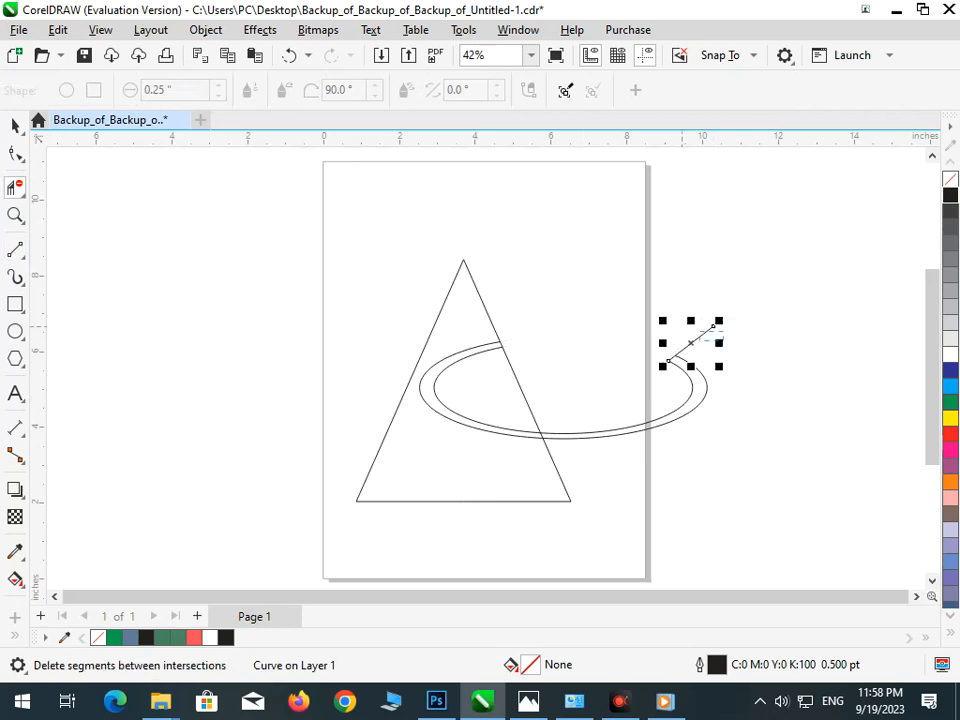
{"action": "left_click", "coordinate": [672, 357]}
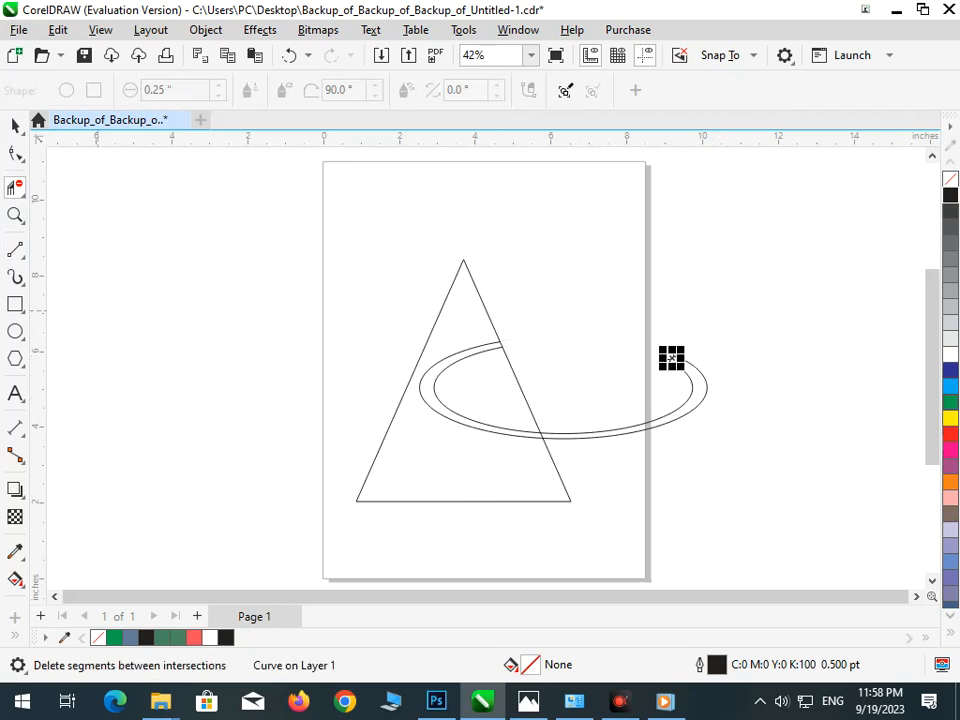
{"action": "left_click", "coordinate": [519, 386]}
{"action": "key", "text": "space"}
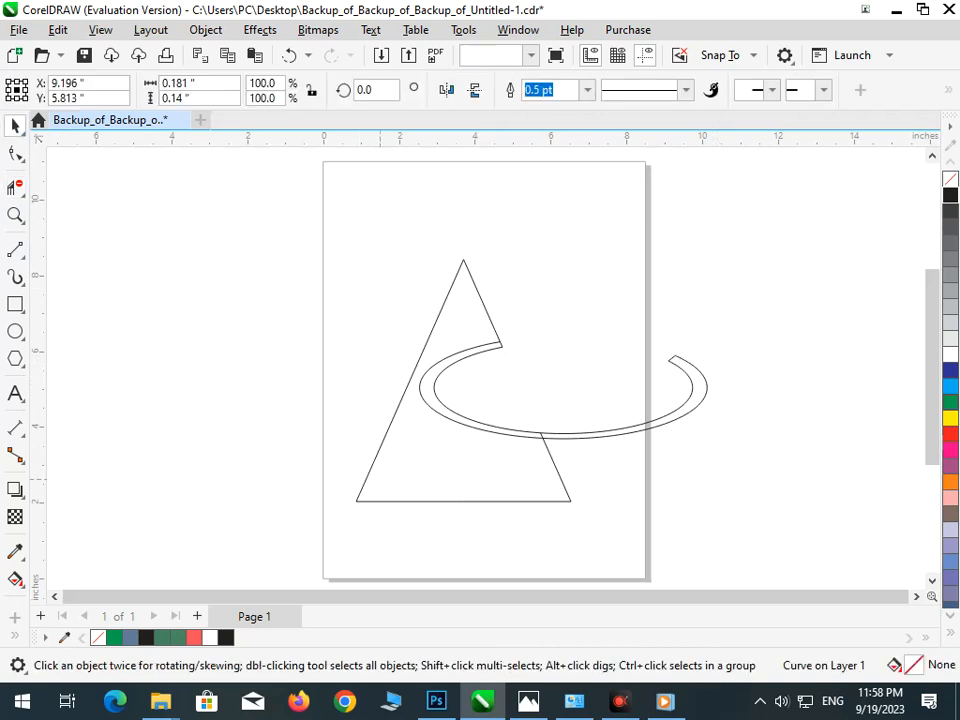
Apply a one-step contour on both sides of the open triangle outline with a 0.176 in offset.
{"action": "left_click", "coordinate": [379, 493]}
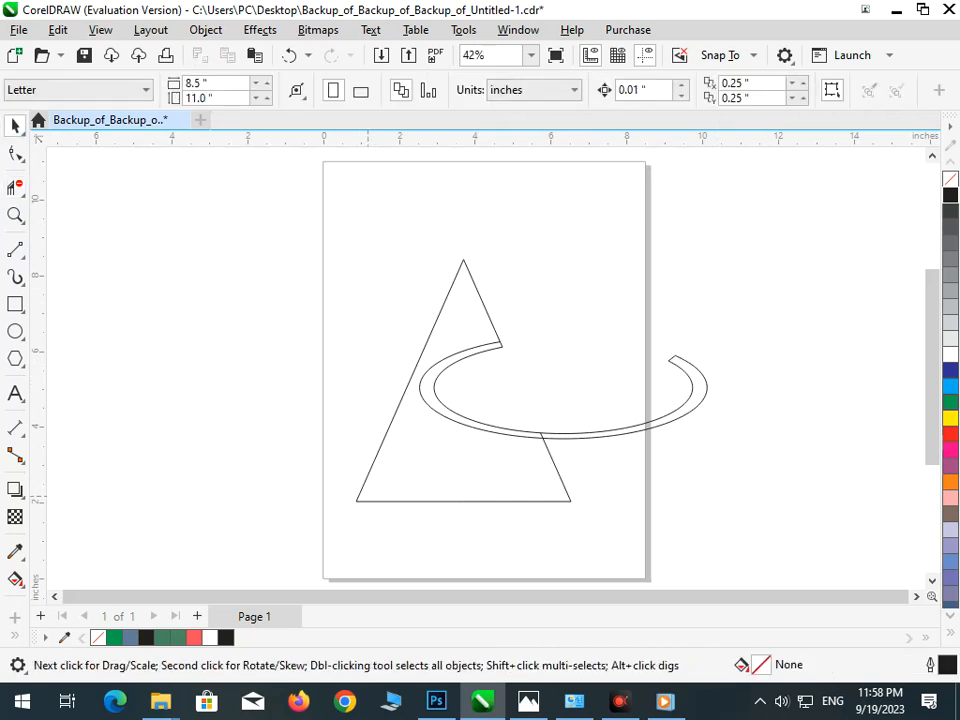
{"action": "left_click", "coordinate": [367, 502]}
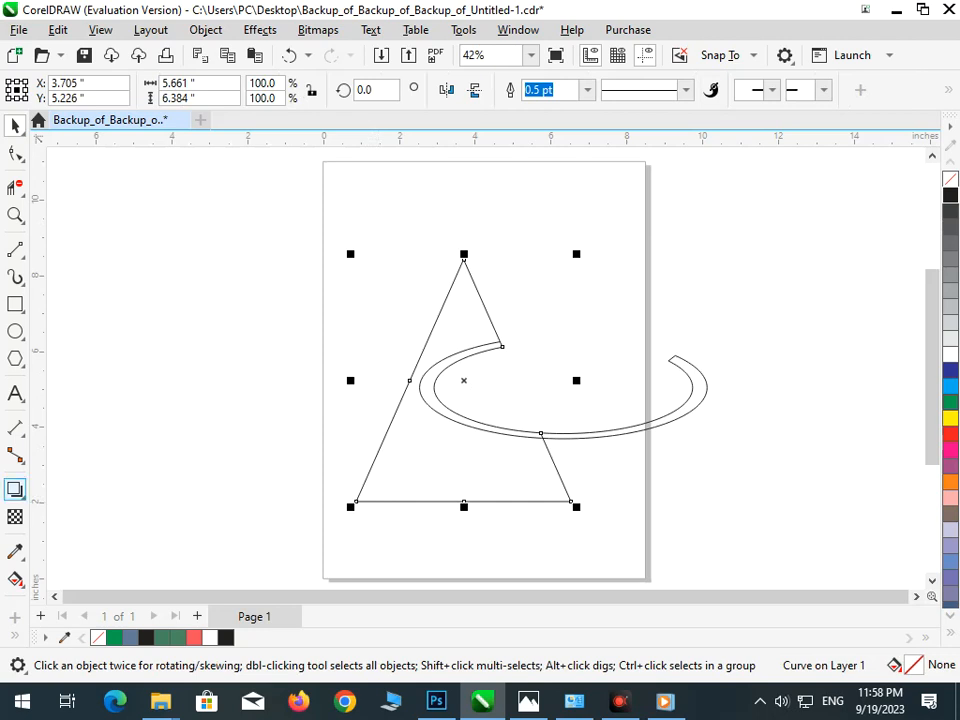
{"action": "left_click", "coordinate": [15, 489]}
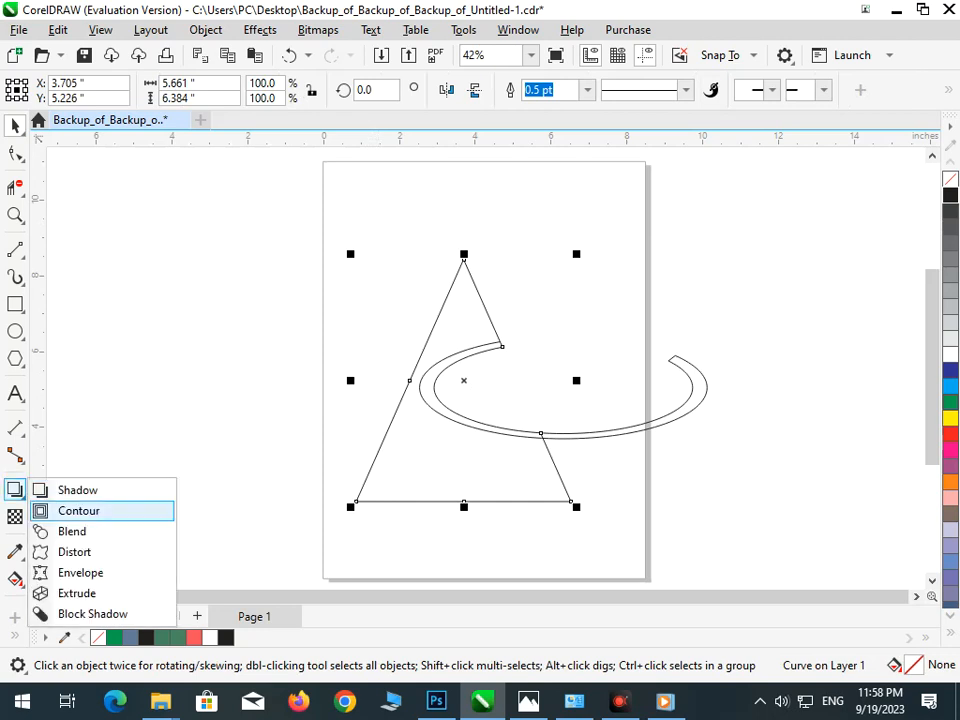
{"action": "left_click", "coordinate": [78, 510]}
{"action": "left_click_drag", "start_coordinate": [463, 501], "coordinate": [463, 513]}
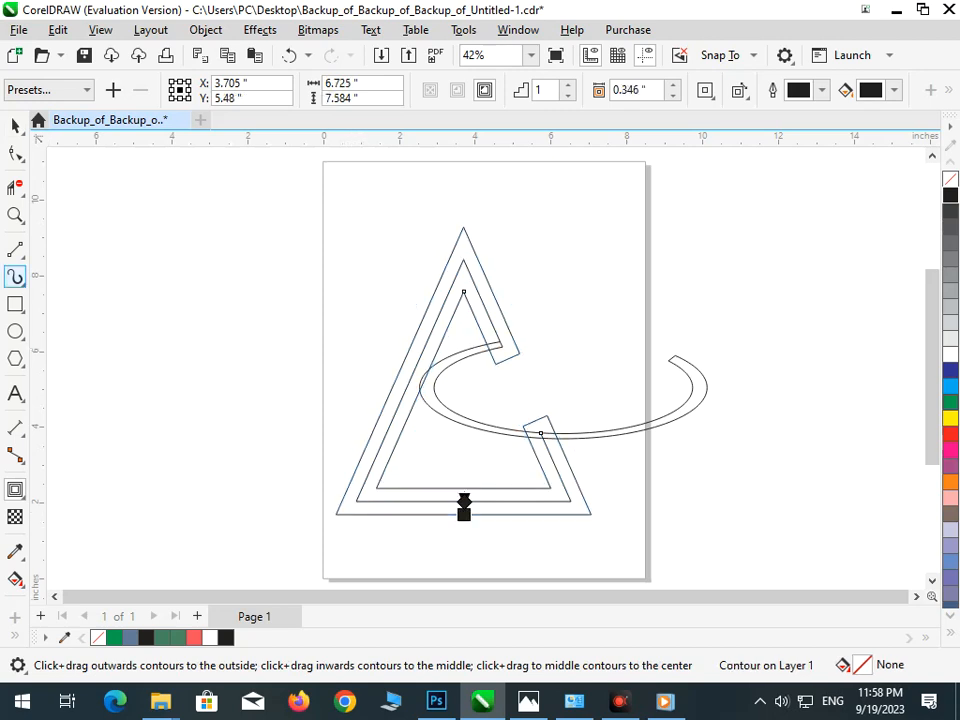
{"action": "scroll", "coordinate": [614, 90], "scroll_direction": "down", "scroll_amount": 10}
{"action": "scroll", "coordinate": [614, 90], "scroll_direction": "down", "scroll_amount": 6}
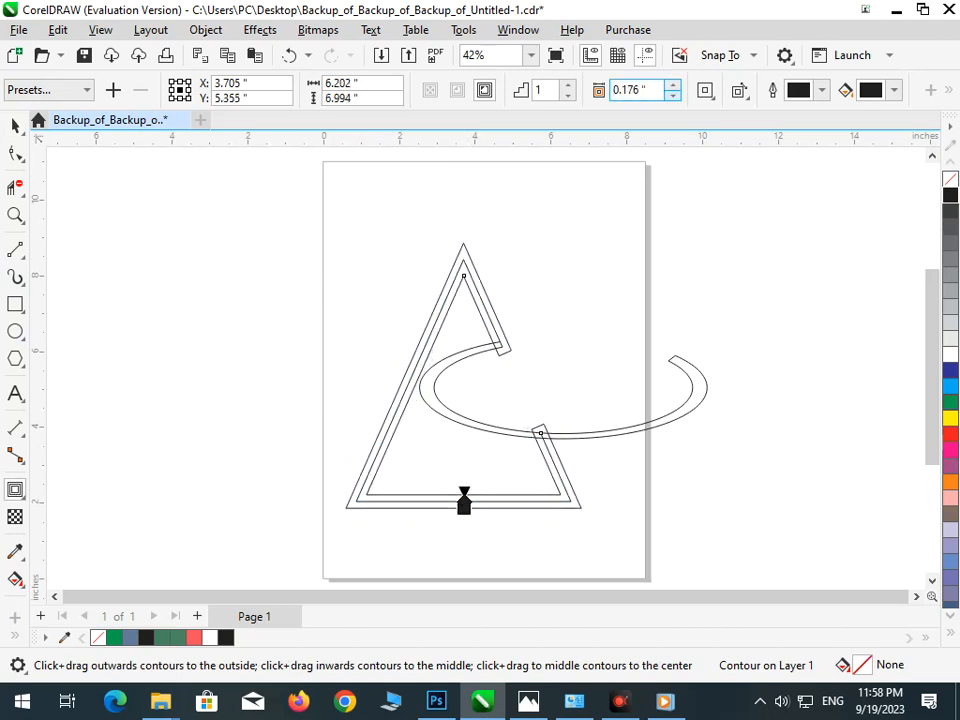
Break the triangle's contour apart from its source outline and deselect everything.
{"action": "left_click", "coordinate": [205, 29]}
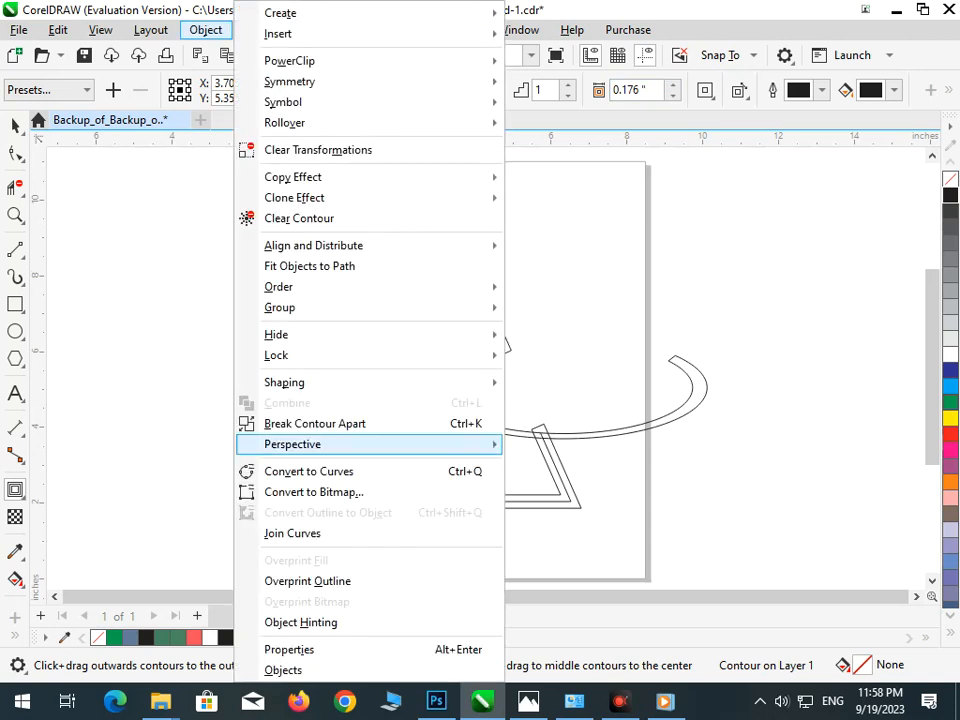
{"action": "left_click", "coordinate": [315, 423]}
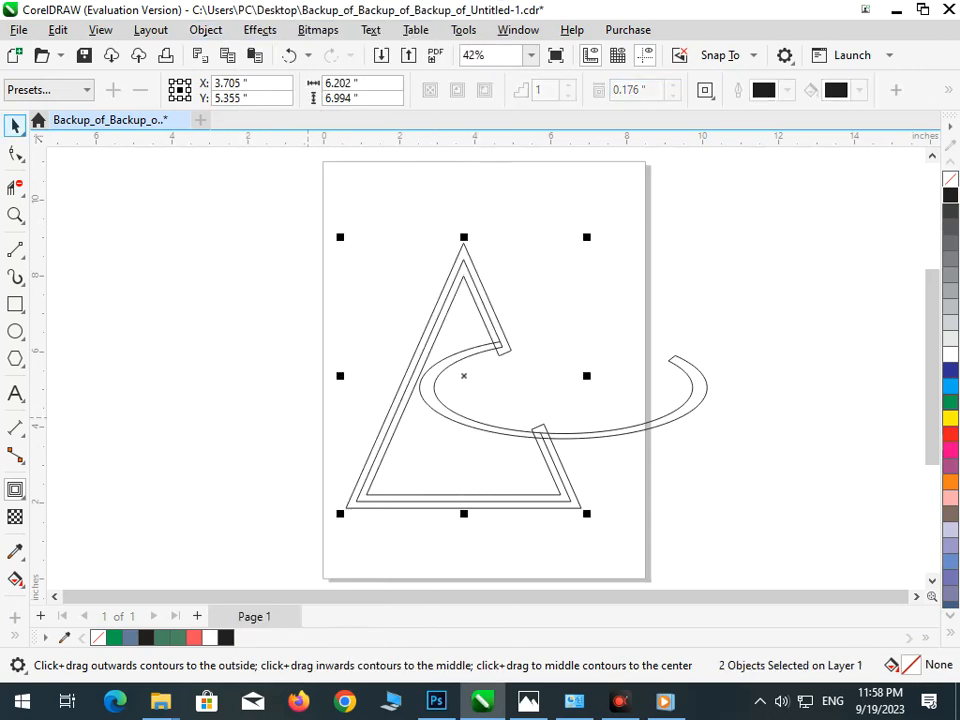
{"action": "left_click", "coordinate": [308, 418]}
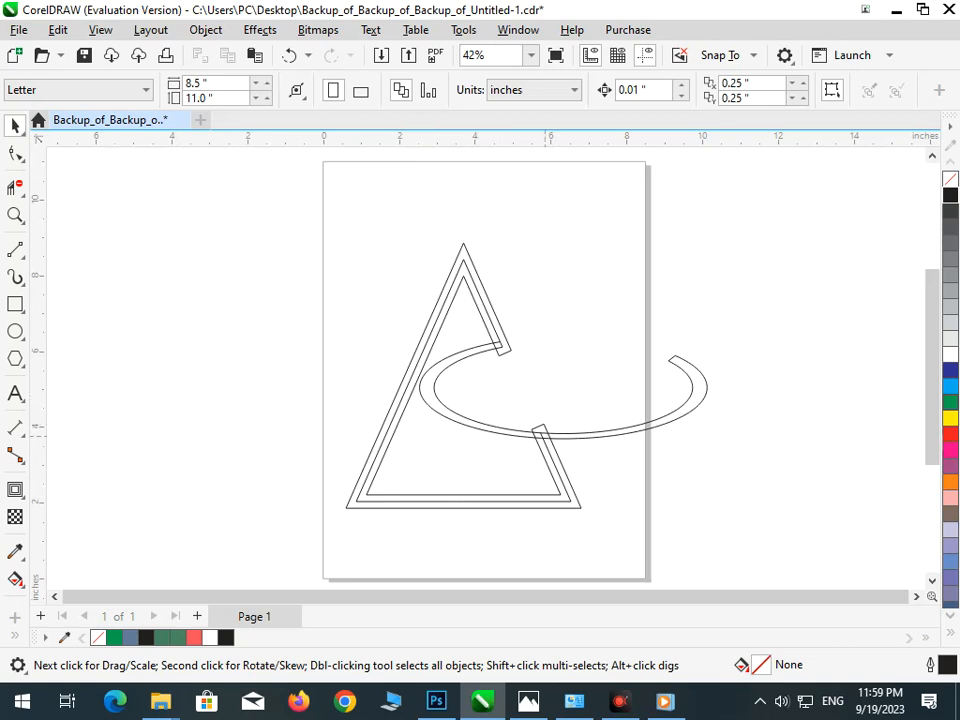
Delete the contour's end cap that protrudes above the ring at the triangle's lower-right leg.
{"action": "scroll", "coordinate": [544, 436], "scroll_direction": "up", "scroll_amount": 3}
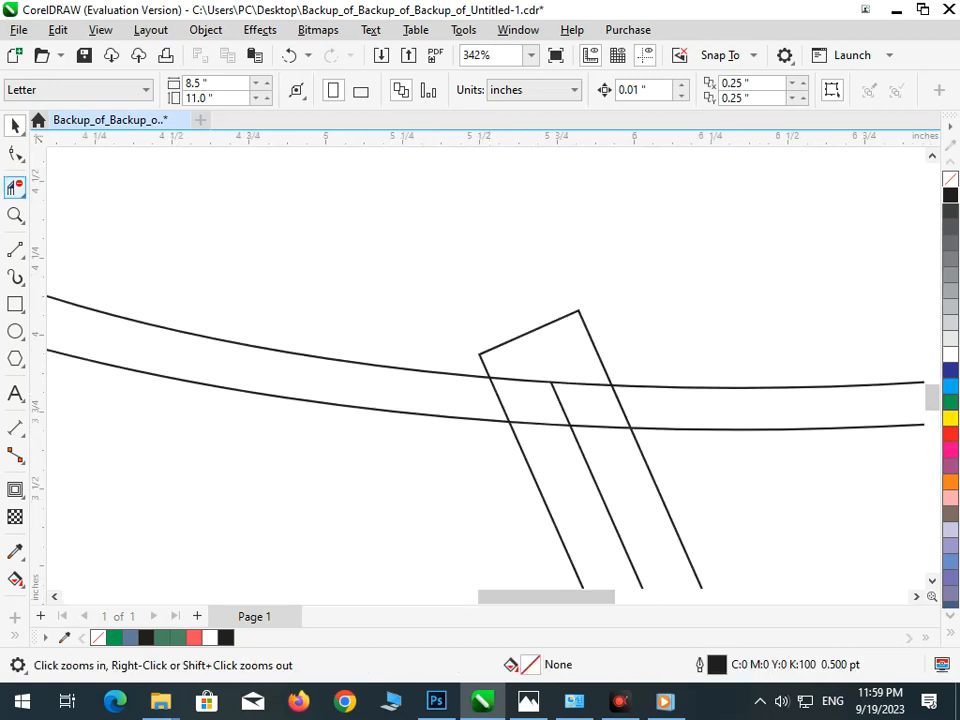
{"action": "left_click", "coordinate": [15, 187]}
{"action": "left_click_drag", "start_coordinate": [504, 285], "coordinate": [617, 339]}
{"action": "scroll", "coordinate": [569, 388], "scroll_direction": "down", "scroll_amount": 3}
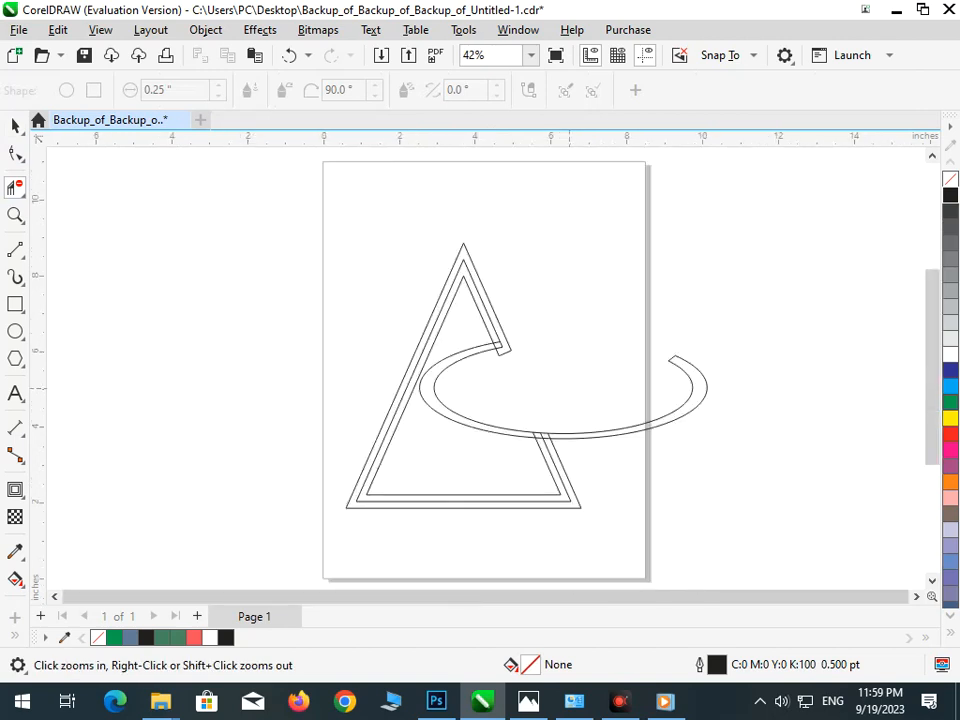
Extend the upper ends of both ring arcs past the contour's outer edge at the triangle's upper-right leg.
{"action": "scroll", "coordinate": [527, 352], "scroll_direction": "up", "scroll_amount": 3}
{"action": "left_click", "coordinate": [15, 153]}
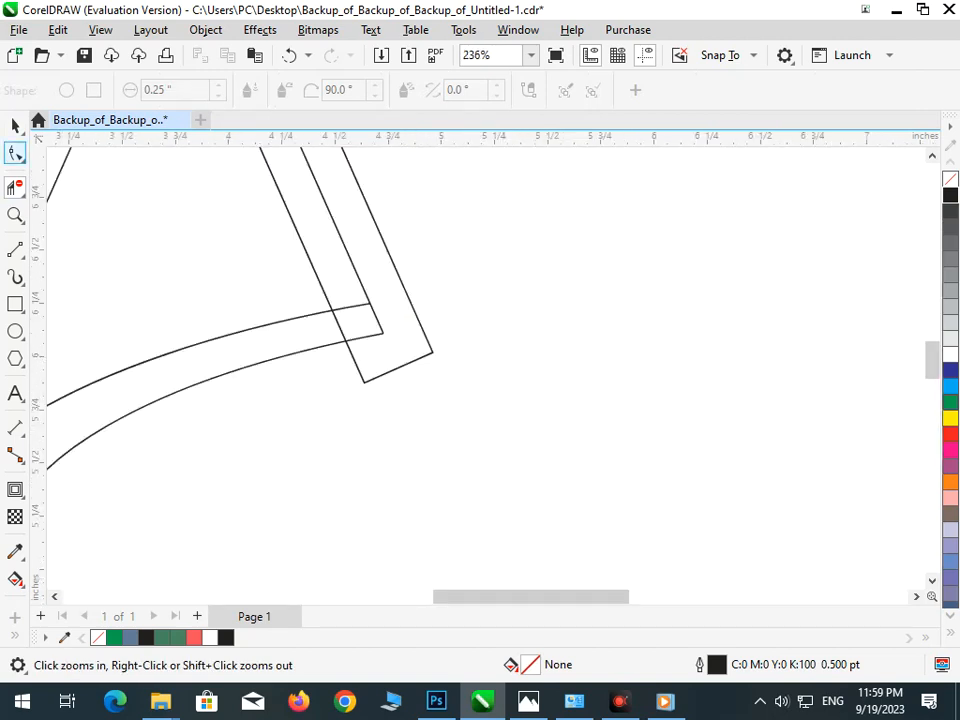
{"action": "left_click", "coordinate": [381, 333]}
{"action": "left_click_drag", "start_coordinate": [381, 333], "coordinate": [476, 314]}
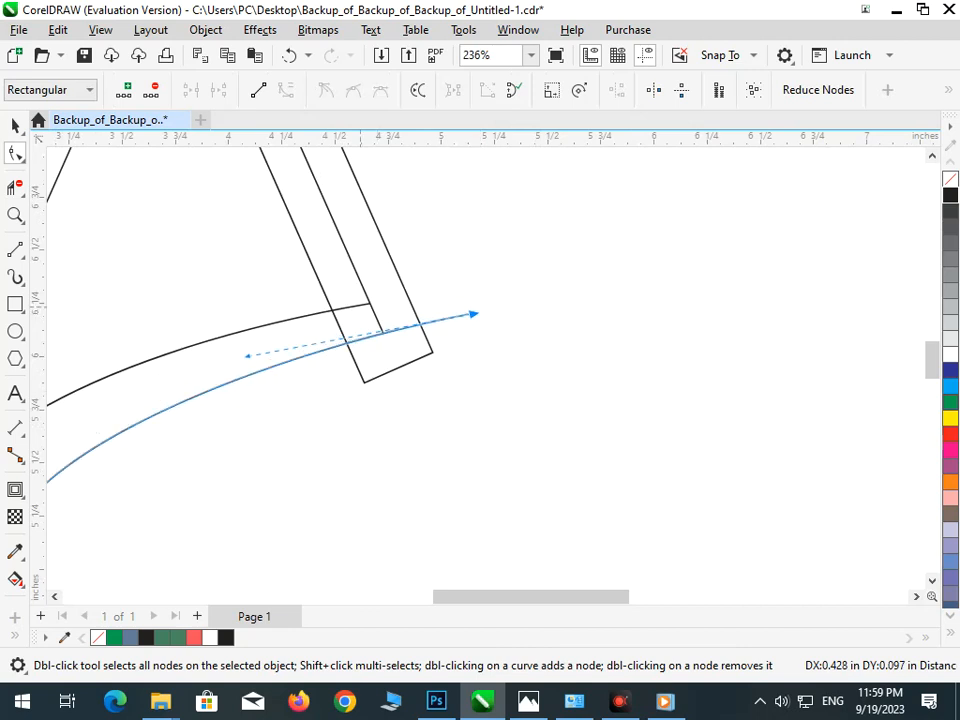
{"action": "left_click", "coordinate": [381, 332]}
{"action": "left_click", "coordinate": [371, 304]}
{"action": "left_click_drag", "start_coordinate": [371, 304], "coordinate": [458, 288]}
{"action": "left_click_drag", "start_coordinate": [191, 333], "coordinate": [178, 330]}
Delete the contour end cap, protruding arc ends and overlapping inner segments where the ring meets the upper-right leg.
{"action": "left_click", "coordinate": [15, 187]}
{"action": "left_click_drag", "start_coordinate": [372, 360], "coordinate": [402, 386]}
{"action": "left_click_drag", "start_coordinate": [428, 278], "coordinate": [464, 333]}
{"action": "left_click_drag", "start_coordinate": [345, 302], "coordinate": [349, 323]}
{"action": "left_click", "coordinate": [341, 324]}
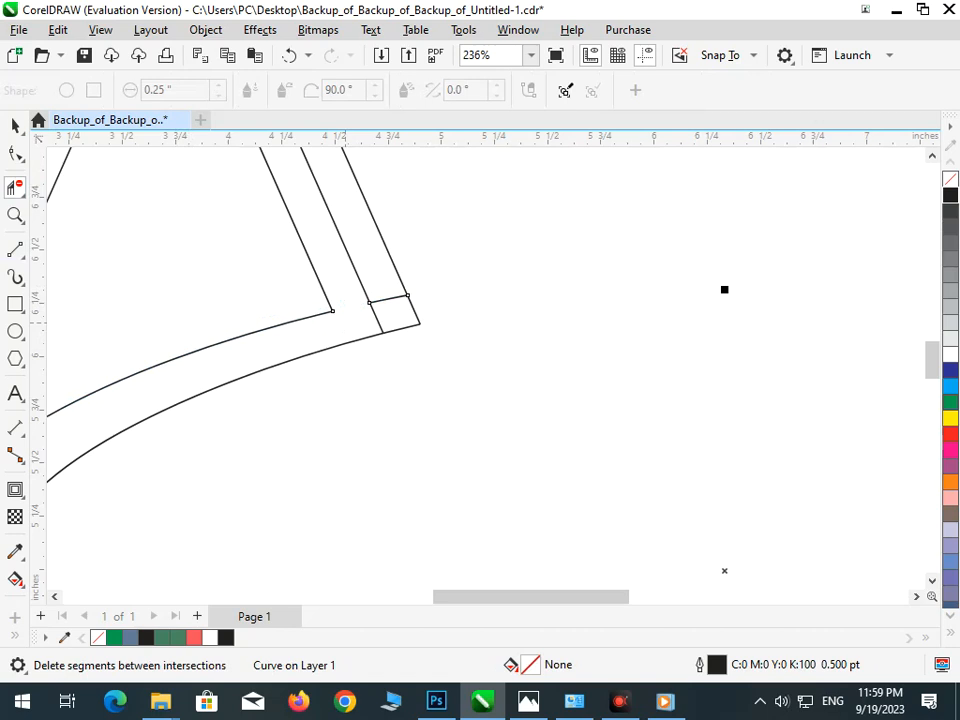
{"action": "left_click", "coordinate": [376, 317]}
{"action": "key", "text": "shift+F4"}
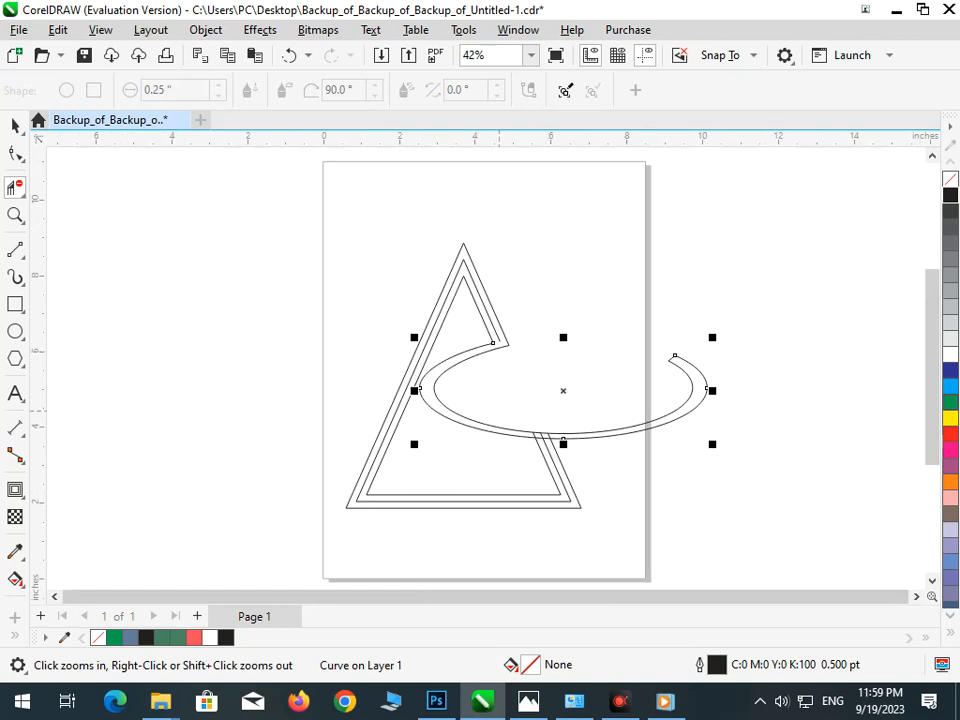
Delete the overlapping segments where the ring's lower arcs cross the triangle's lower-right leg, leaving the two bands joined.
{"action": "left_click_drag", "start_coordinate": [515, 414], "coordinate": [566, 446]}
{"action": "left_click", "coordinate": [480, 484]}
{"action": "left_click", "coordinate": [503, 459]}
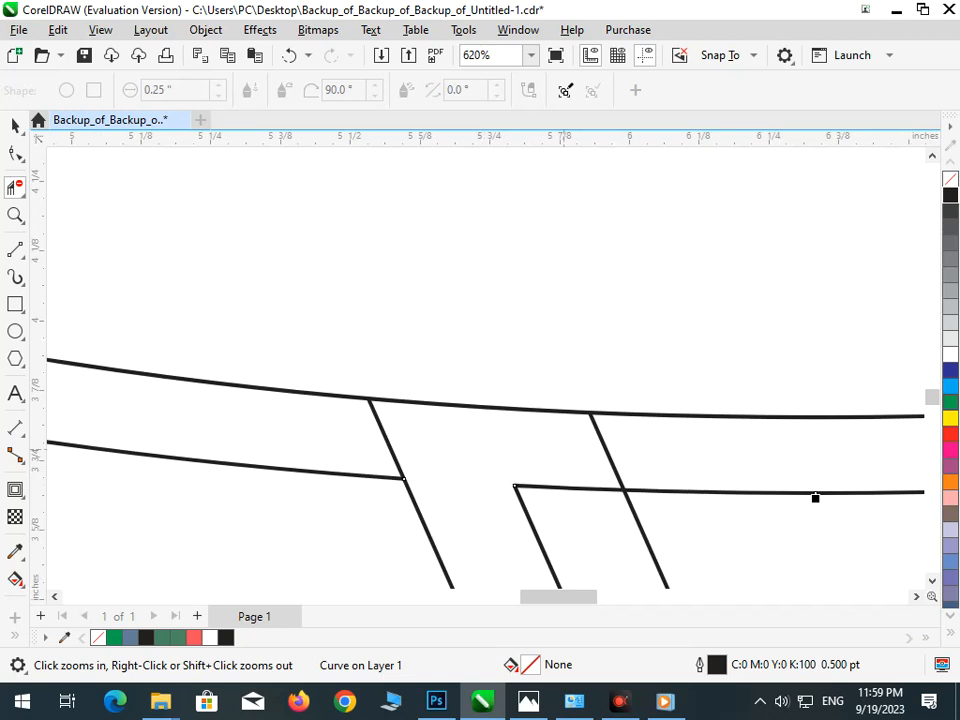
{"action": "left_click", "coordinate": [387, 441]}
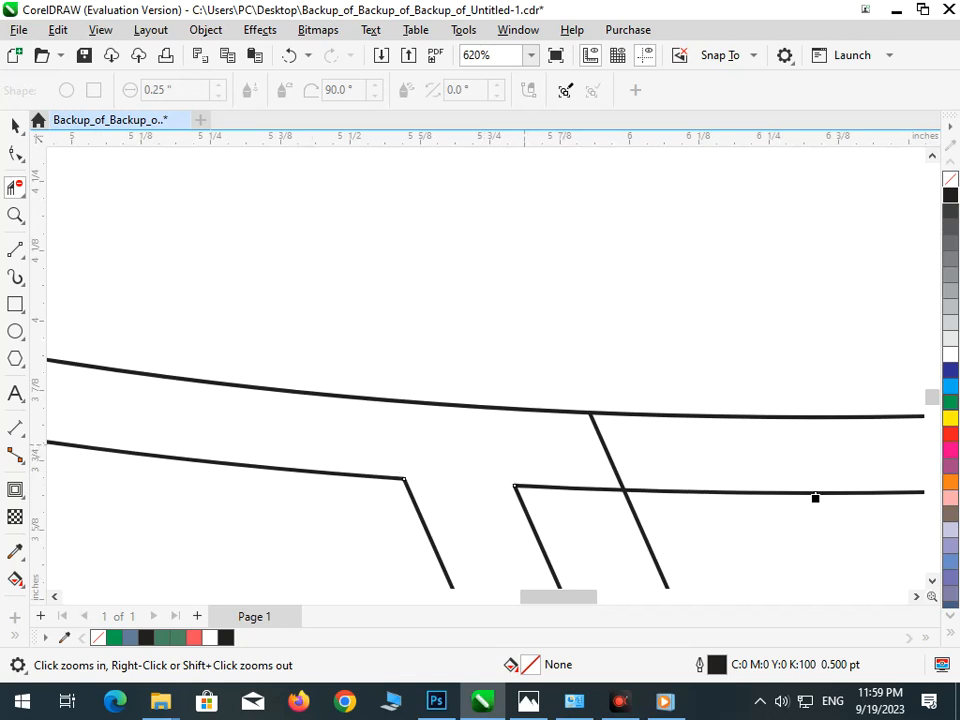
{"action": "left_click", "coordinate": [598, 428]}
{"action": "left_click", "coordinate": [580, 485]}
{"action": "key", "text": "shift+F4"}
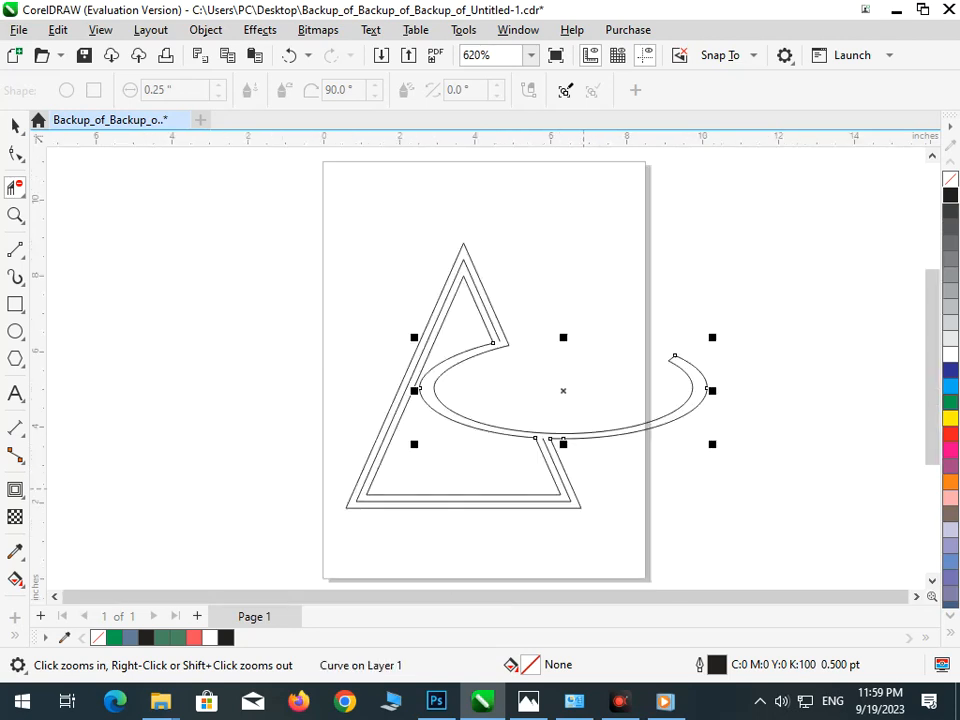
Delete the original triangle outline running between the inner and outer contour lines.
{"action": "left_click", "coordinate": [15, 126]}
{"action": "left_click", "coordinate": [255, 226]}
{"action": "key", "text": "F2"}
{"action": "left_click_drag", "start_coordinate": [454, 279], "coordinate": [574, 389]}
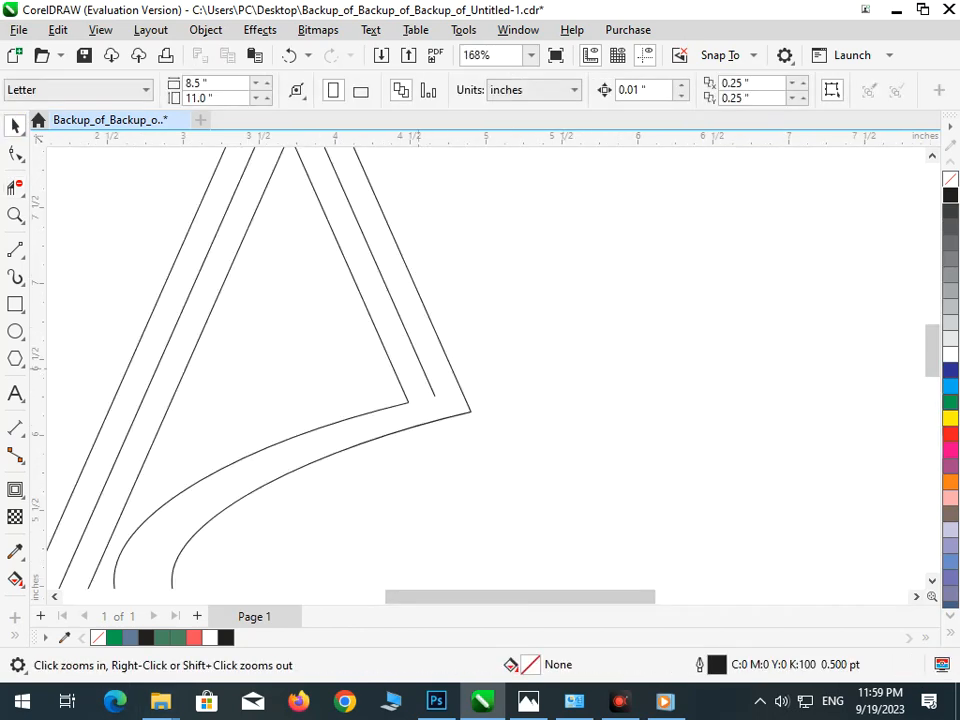
{"action": "left_click", "coordinate": [425, 373]}
{"action": "key", "text": "Escape"}
{"action": "key", "text": "F2"}
{"action": "key", "text": "shift+F4"}
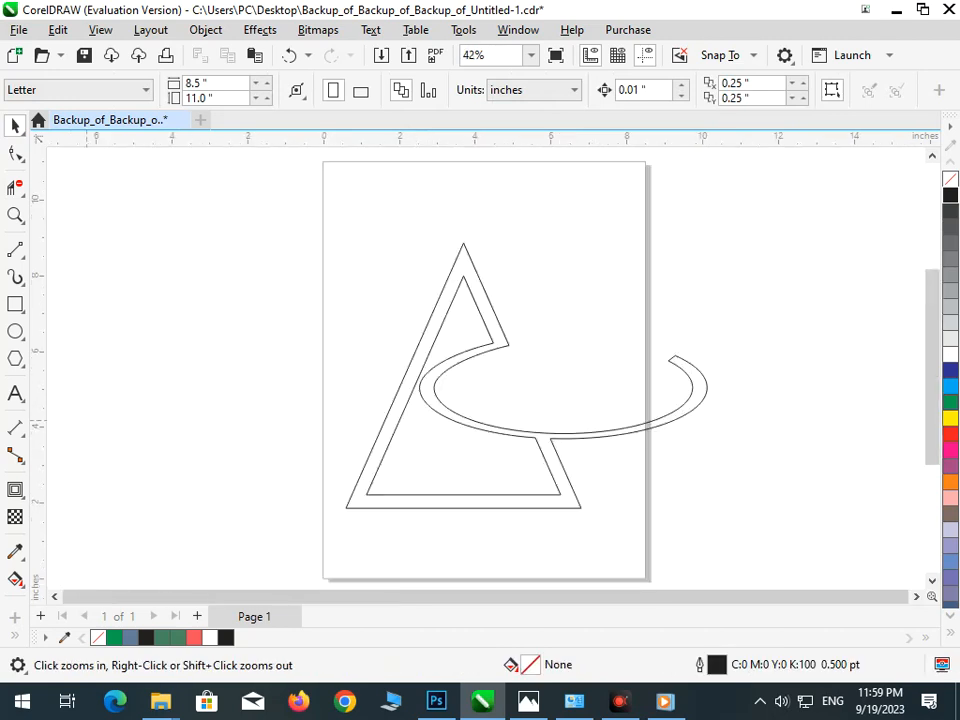
Draw a five-pointed star about 1.86 by 1.77 inches inside the ring, shift it towards the triangle and fill it light blue.
{"action": "left_click", "coordinate": [15, 358]}
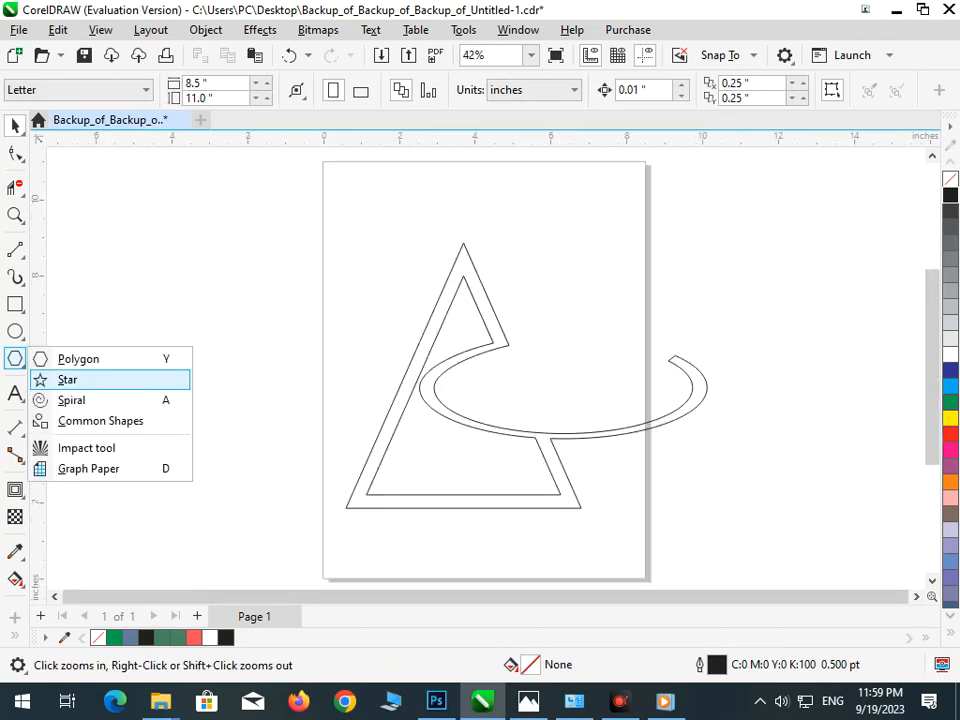
{"action": "left_click", "coordinate": [67, 379]}
{"action": "left_click_drag", "start_coordinate": [528, 349], "coordinate": [598, 416]}
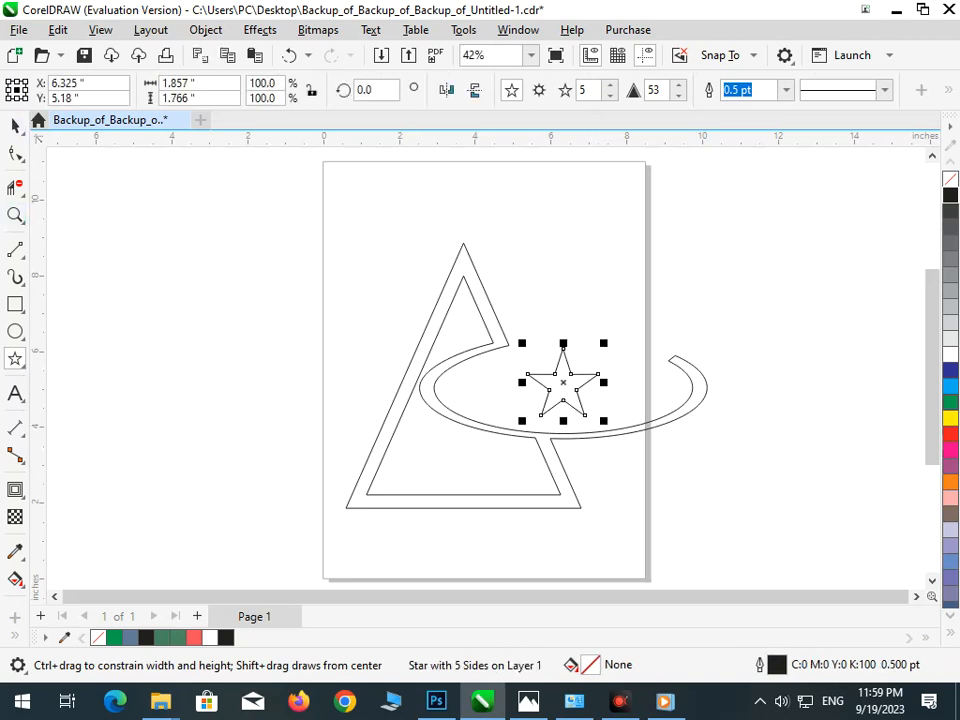
{"action": "key", "text": "space"}
{"action": "left_click_drag", "start_coordinate": [563, 382], "coordinate": [523, 393]}
{"action": "left_click", "coordinate": [950, 387]}
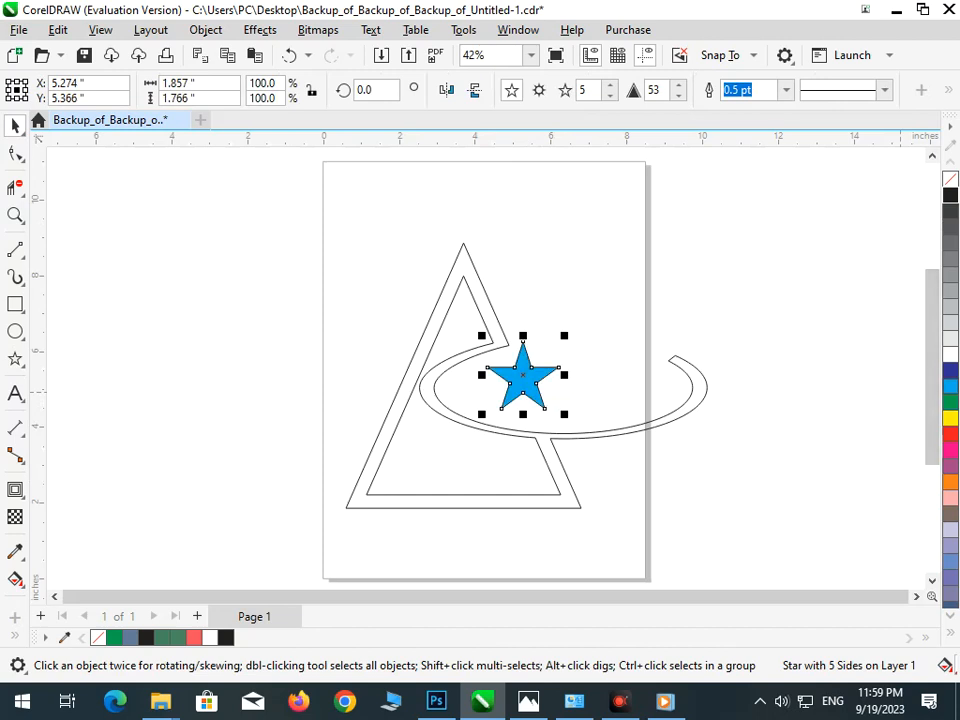
{"action": "left_click", "coordinate": [706, 487]}
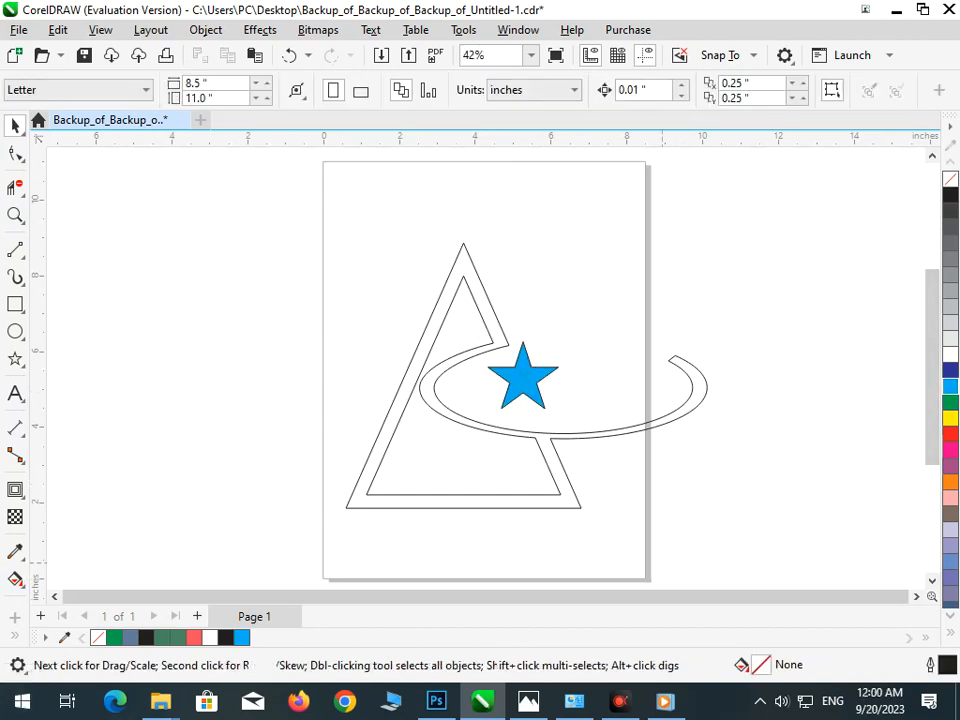
Fill the joined triangle-and-ring band with grey-blue (C:40 M:20 Y:0 K:40) using Smart Fill.
{"action": "left_click", "coordinate": [15, 579]}
{"action": "left_click", "coordinate": [15, 579]}
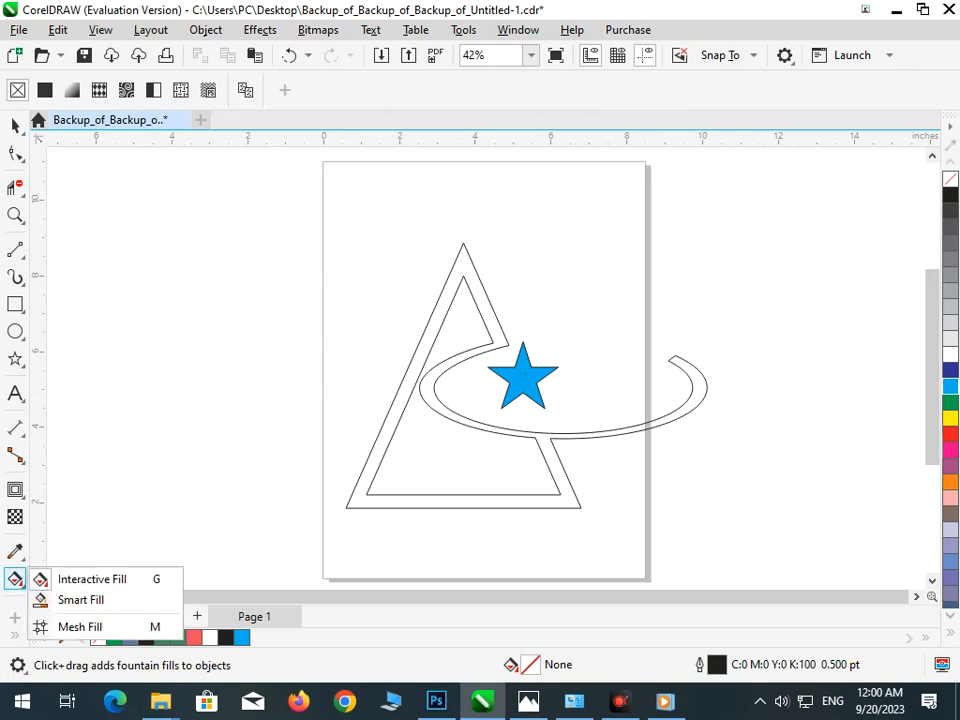
{"action": "left_click", "coordinate": [62, 600]}
{"action": "left_click", "coordinate": [398, 500]}
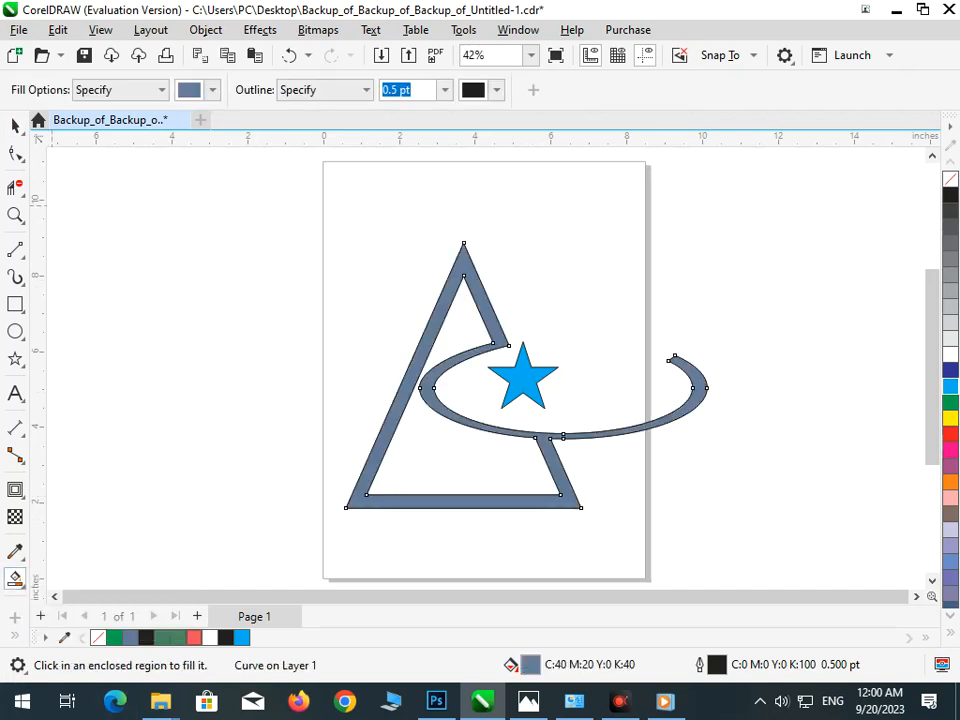
{"action": "left_click", "coordinate": [15, 125]}
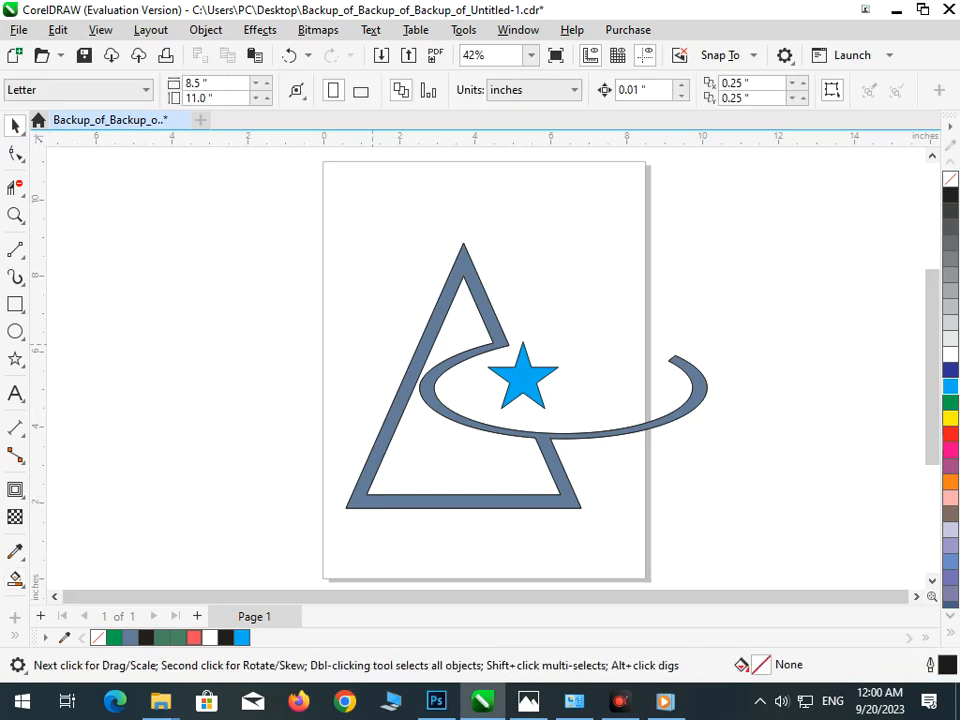
Add a green copy of the star scaled to 131% from its centre and place it behind the blue star.
{"action": "left_click", "coordinate": [523, 381]}
{"action": "left_click_drag", "start_coordinate": [565, 415], "coordinate": [575, 426]}
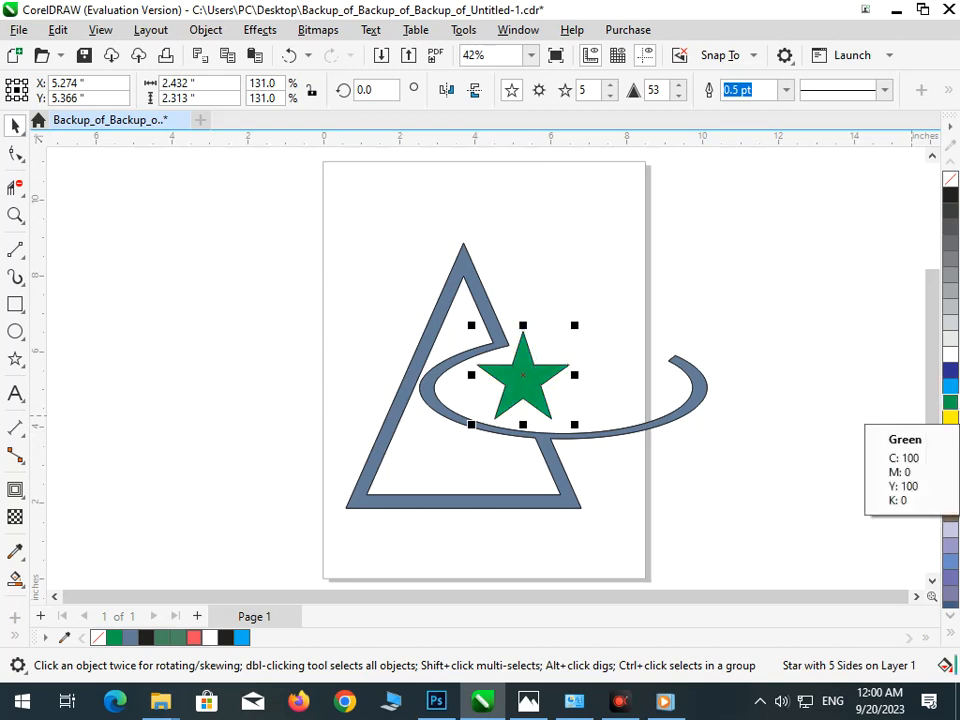
{"action": "right_click", "coordinate": [951, 402]}
{"action": "left_click", "coordinate": [288, 428]}
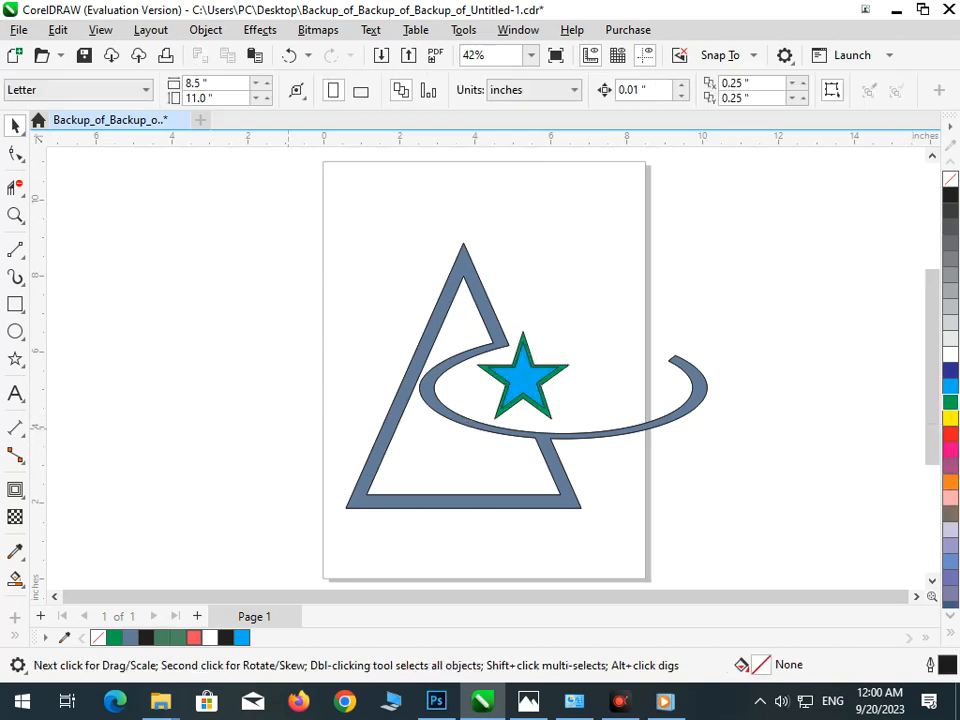
Add the artistic text GRAPHIC DESIGNING on two lines in the empty area beside the page.
{"action": "left_click", "coordinate": [15, 393]}
{"action": "left_click", "coordinate": [207, 207]}
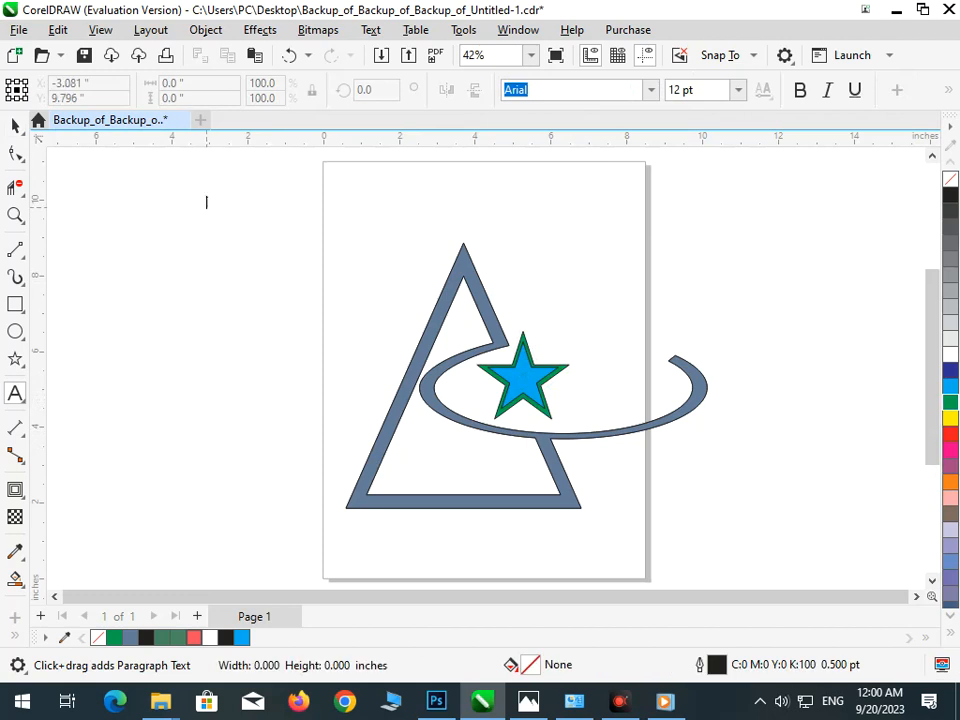
{"action": "type", "text": "g"}
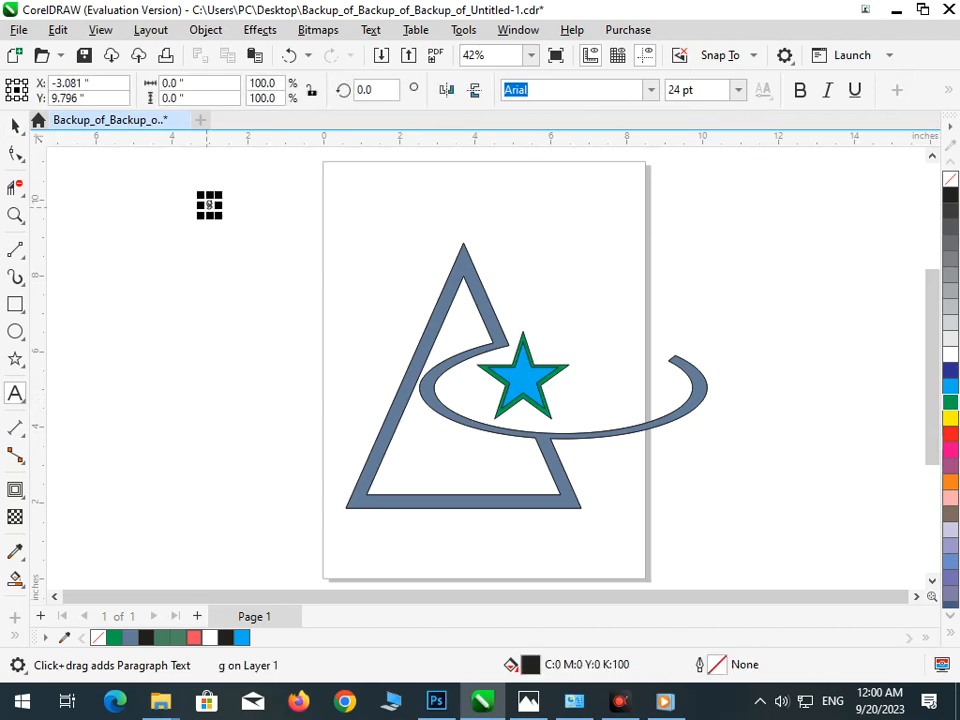
{"action": "key", "text": "BackSpace"}
{"action": "type", "text": "GRAPHIC "}
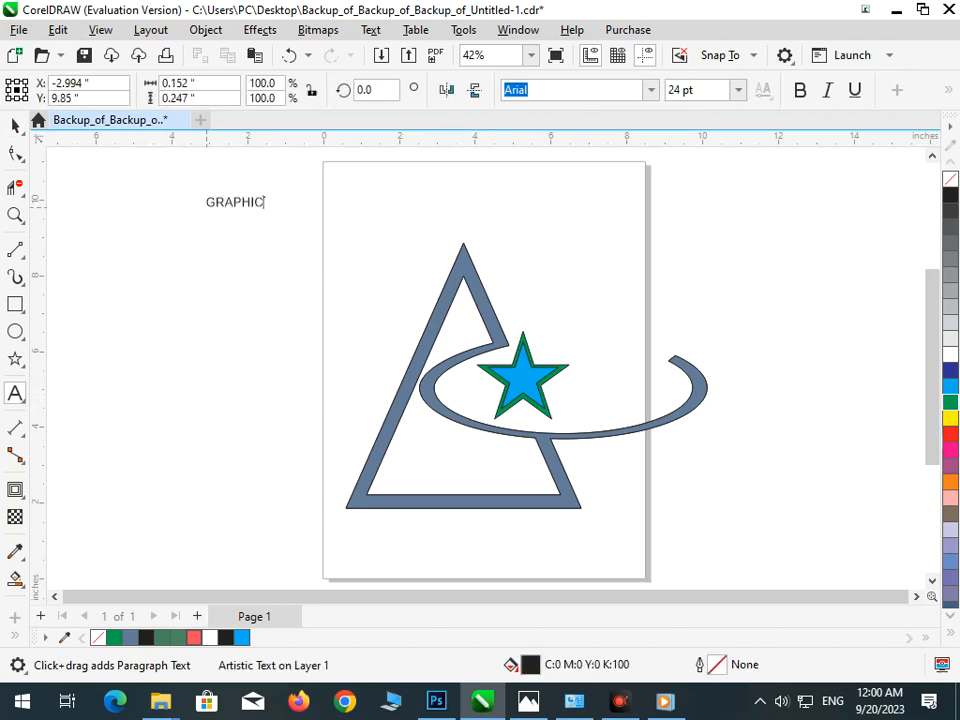
{"action": "type", "text": "DESIGNING"}
{"action": "key", "text": "ctrl+space"}
{"action": "left_click", "coordinate": [82, 176]}
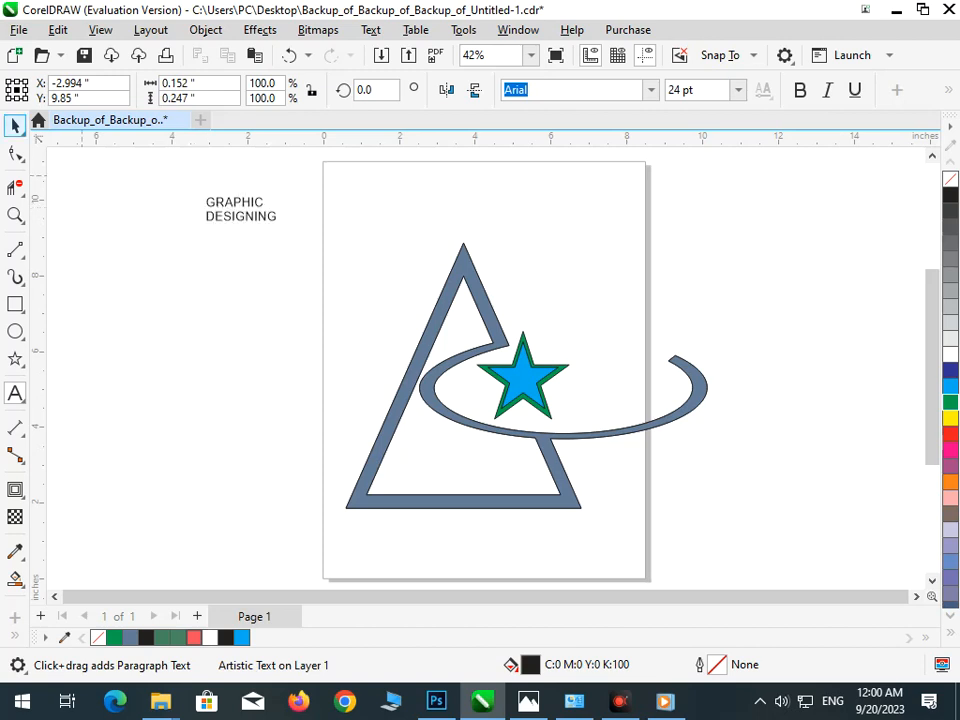
Place the text inside the ring beside the star, enlarge it to 34.5 pt and widen its line spacing.
{"action": "left_click_drag", "start_coordinate": [242, 209], "coordinate": [670, 386]}
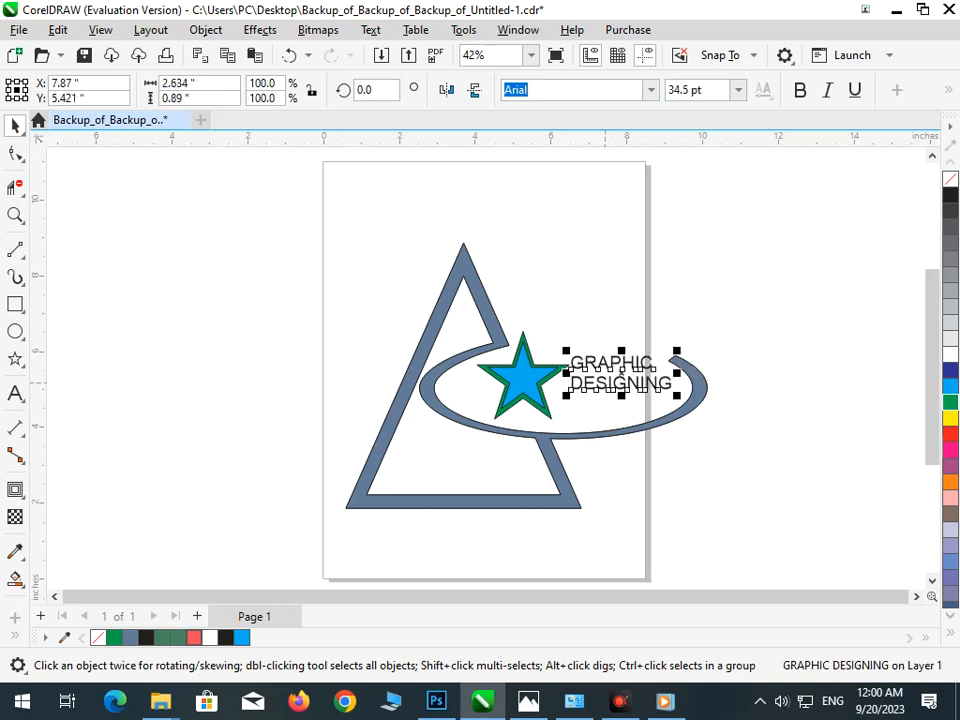
{"action": "left_click", "coordinate": [15, 153]}
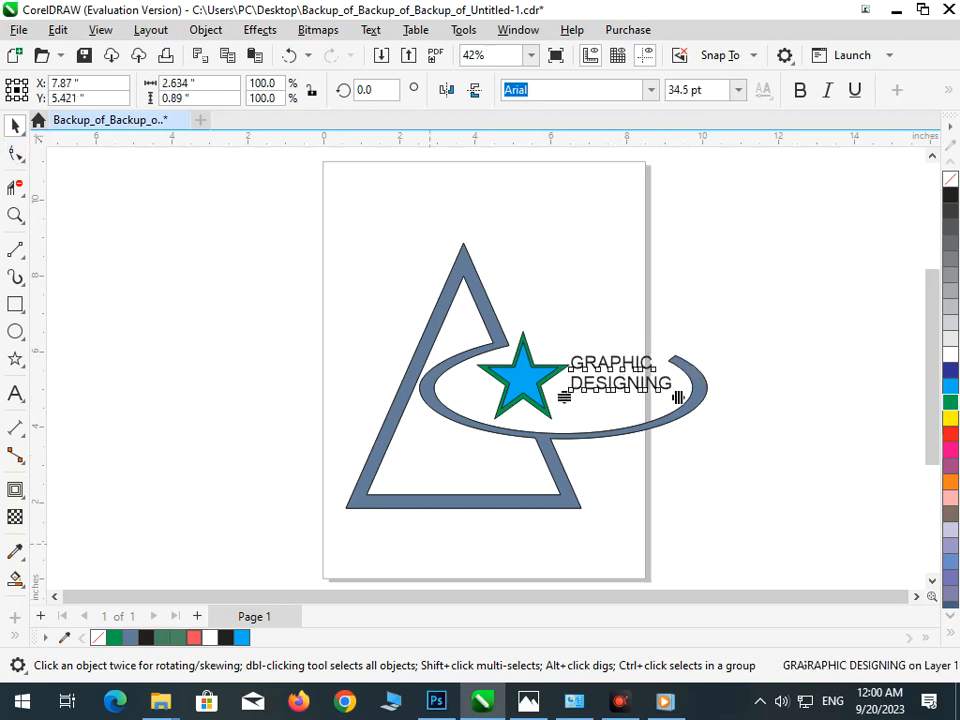
{"action": "left_click_drag", "start_coordinate": [564, 397], "coordinate": [564, 407]}
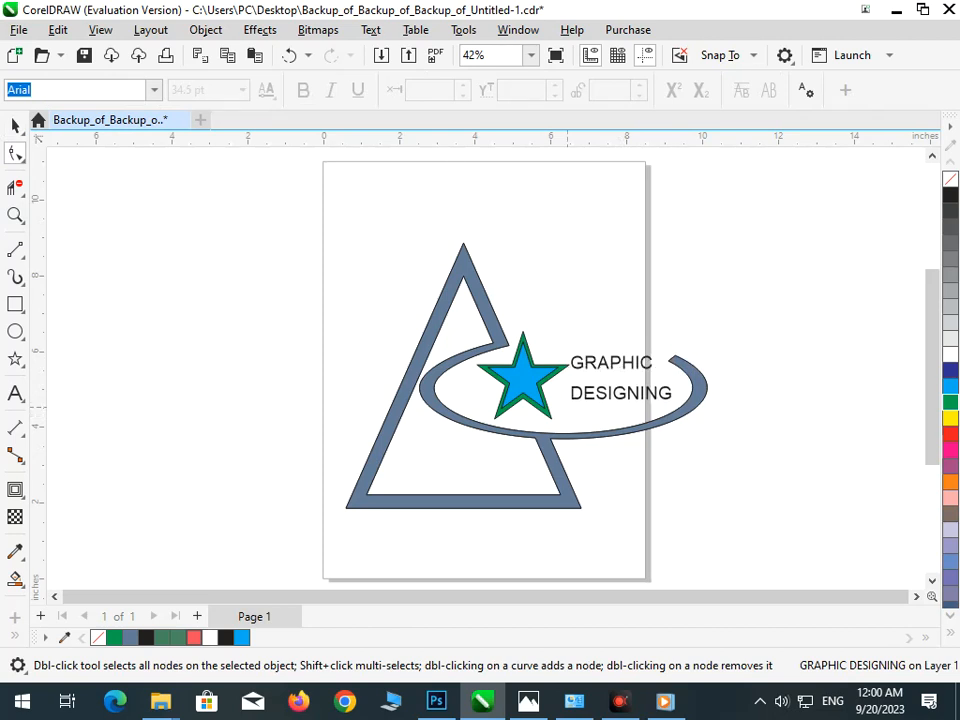
{"action": "left_click", "coordinate": [15, 126]}
{"action": "left_click", "coordinate": [230, 235]}
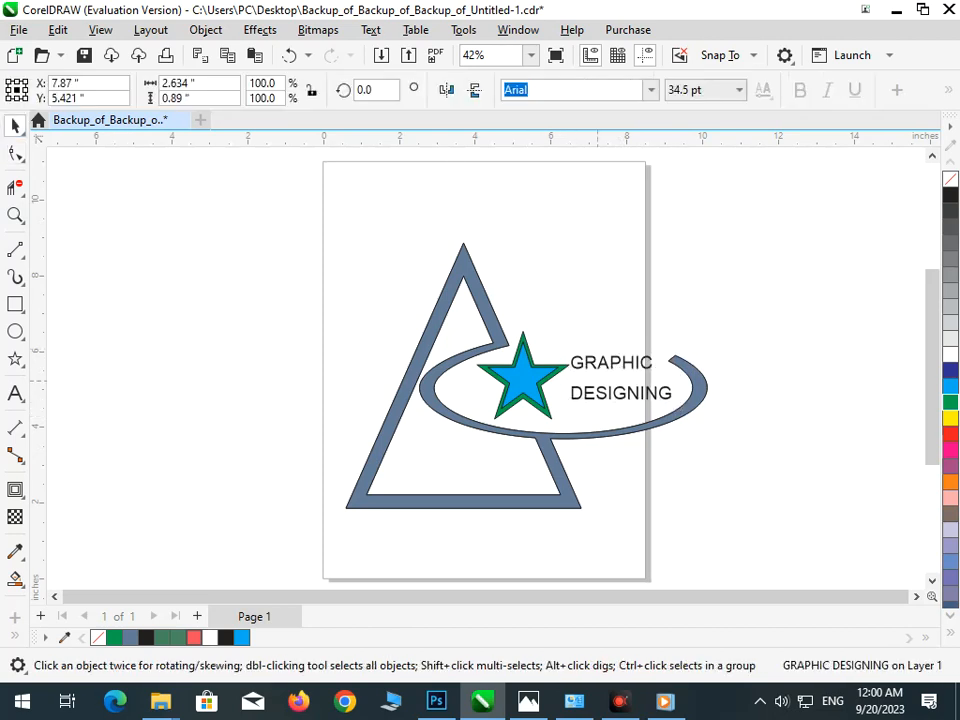
{"action": "left_click_drag", "start_coordinate": [600, 367], "coordinate": [600, 378]}
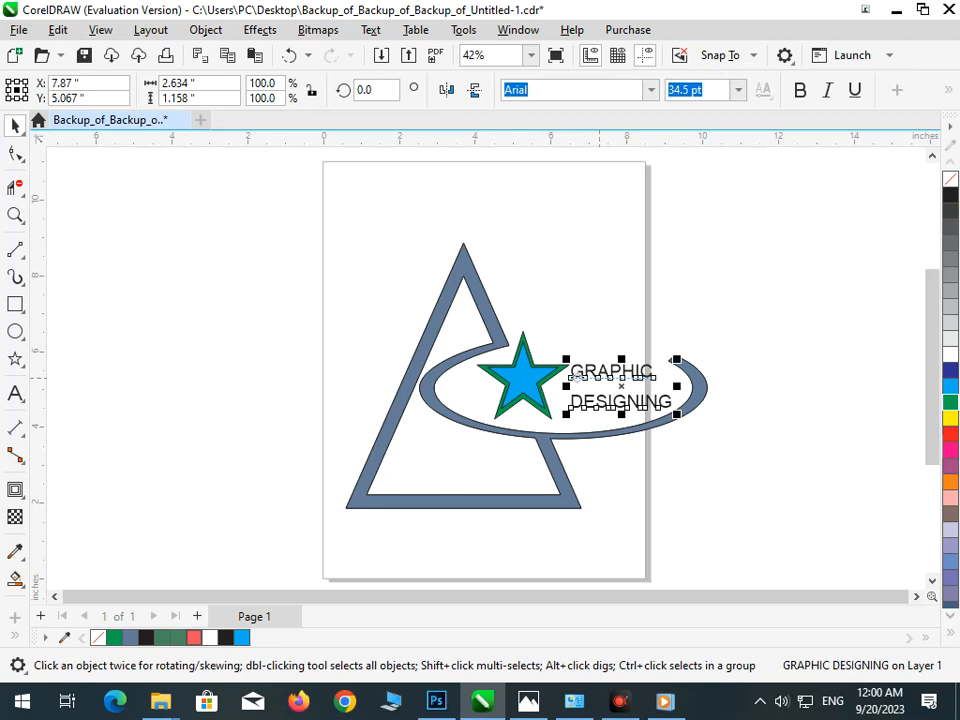
Indent the word GRAPHIC to centre it above DESIGNING and make the whole text bold.
{"action": "double_click", "coordinate": [572, 377]}
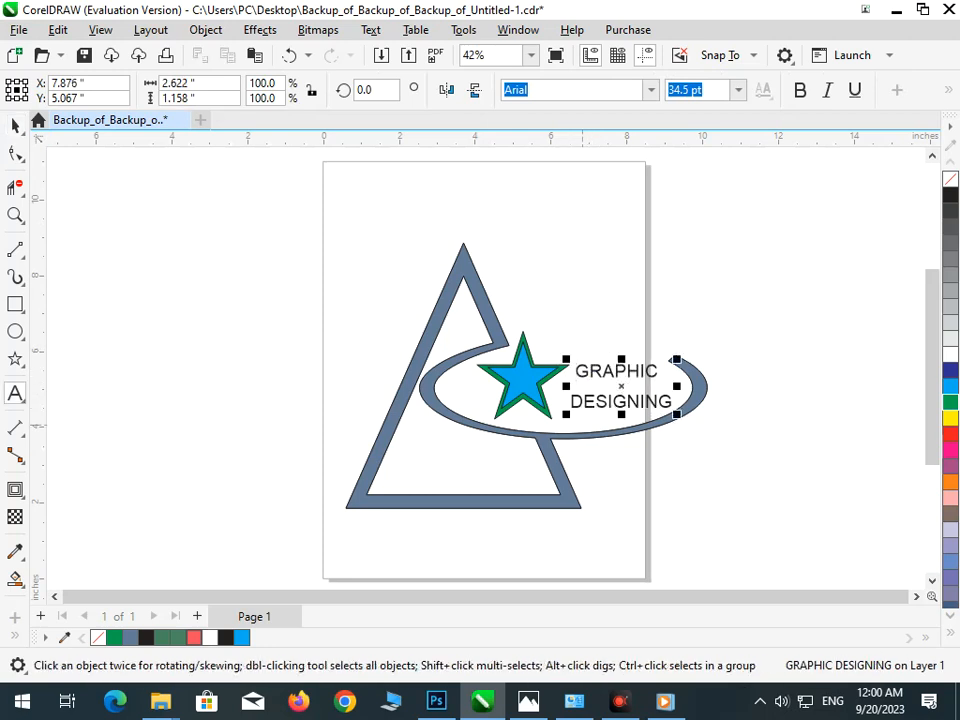
{"action": "left_click", "coordinate": [15, 125]}
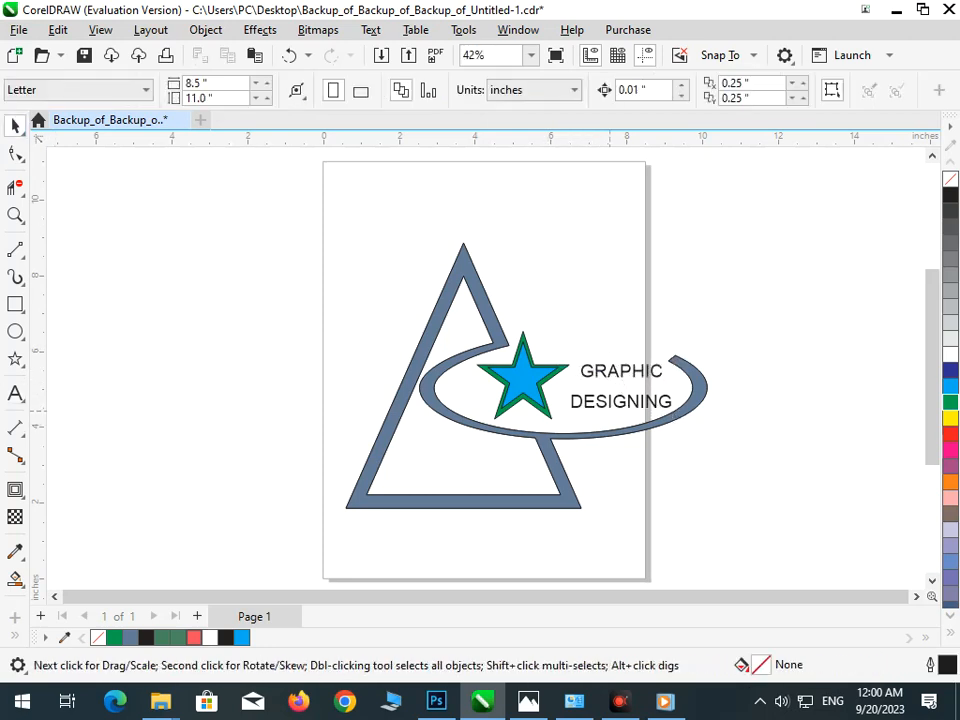
{"action": "left_click", "coordinate": [800, 90]}
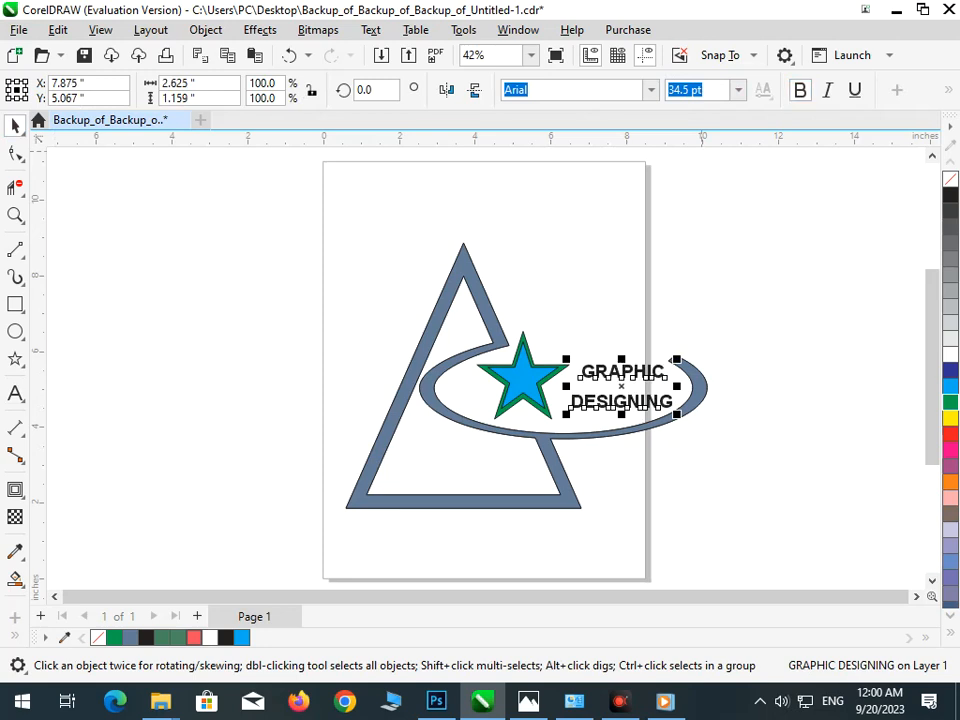
{"action": "left_click", "coordinate": [765, 378]}
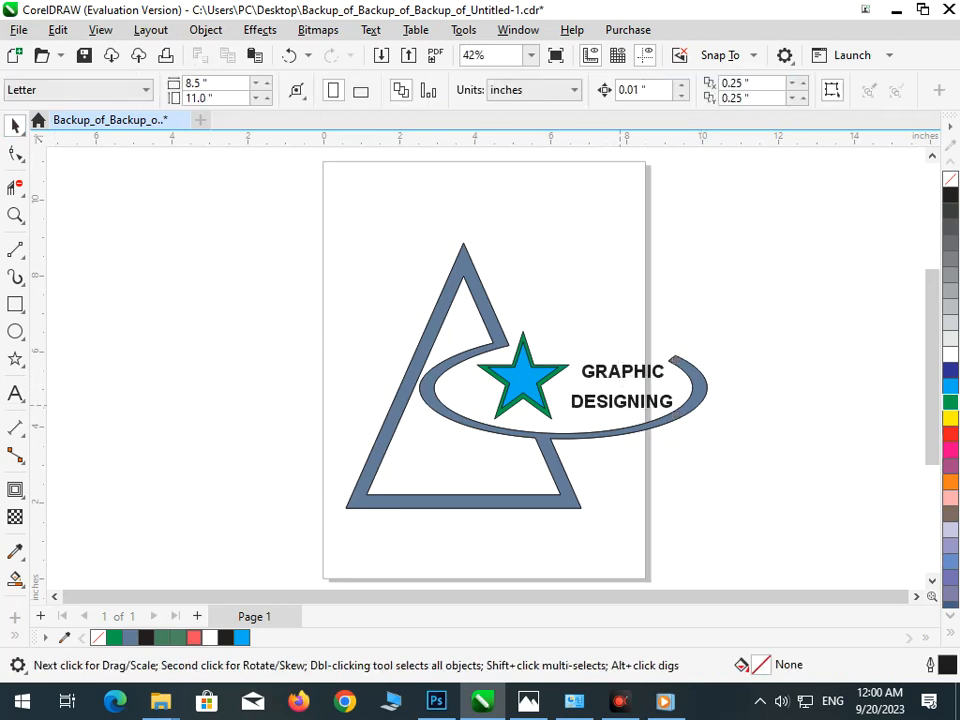
Slightly tighten the line spacing between GRAPHIC and DESIGNING and deselect the text.
{"action": "left_click", "coordinate": [620, 404]}
{"action": "left_click", "coordinate": [15, 153]}
{"action": "left_click_drag", "start_coordinate": [565, 417], "coordinate": [565, 414]}
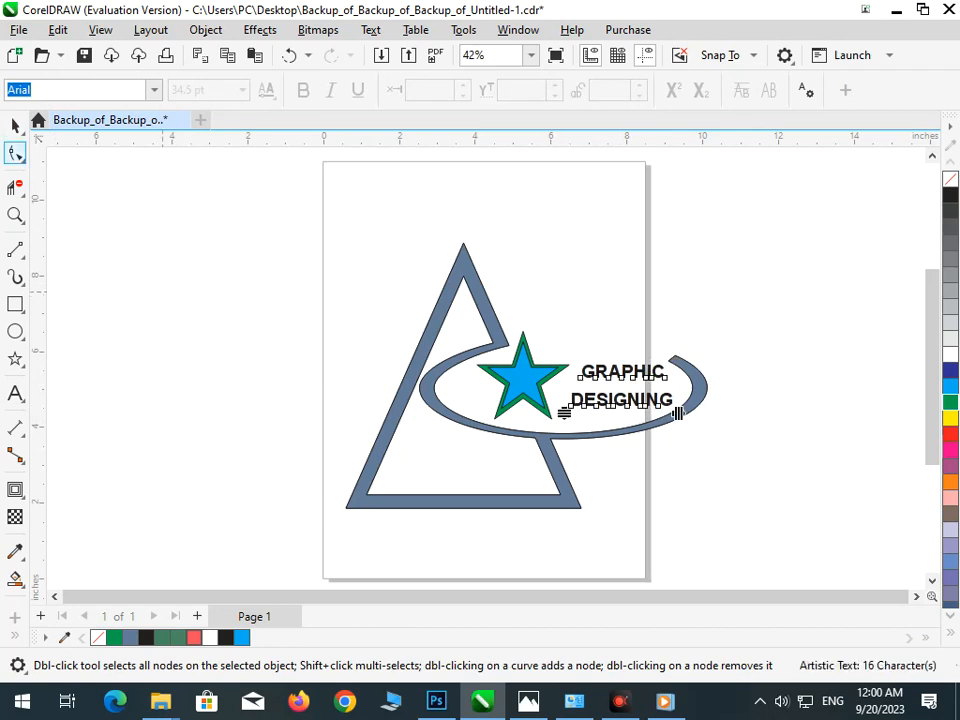
{"action": "left_click", "coordinate": [15, 126]}
{"action": "left_click", "coordinate": [214, 262]}
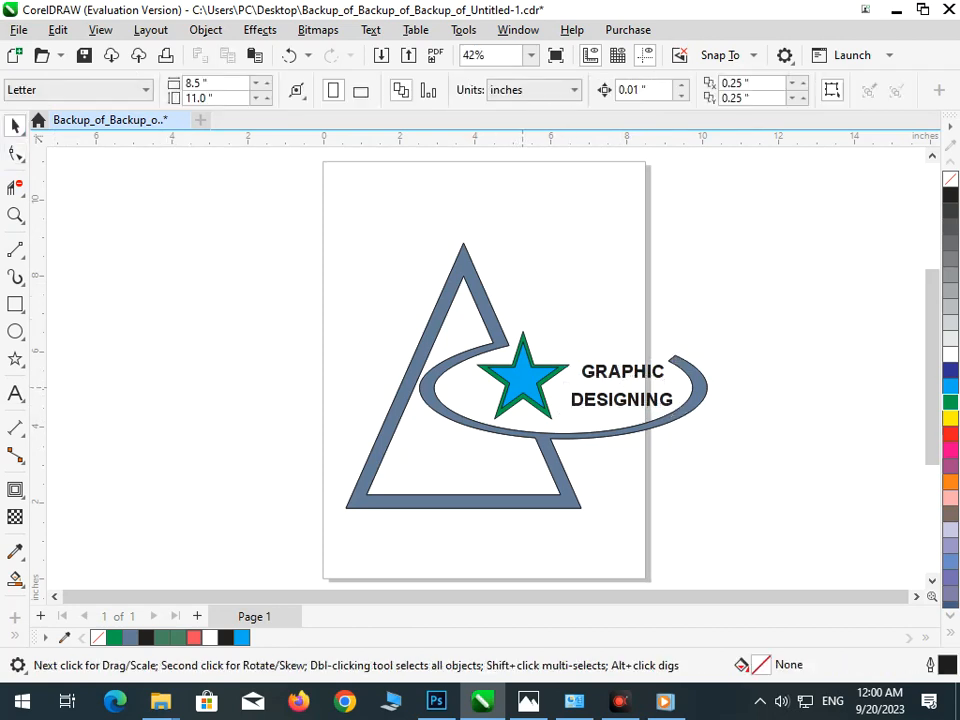
Recolour the smaller front star red and deselect it.
{"action": "left_click", "coordinate": [523, 388]}
{"action": "left_click", "coordinate": [950, 434]}
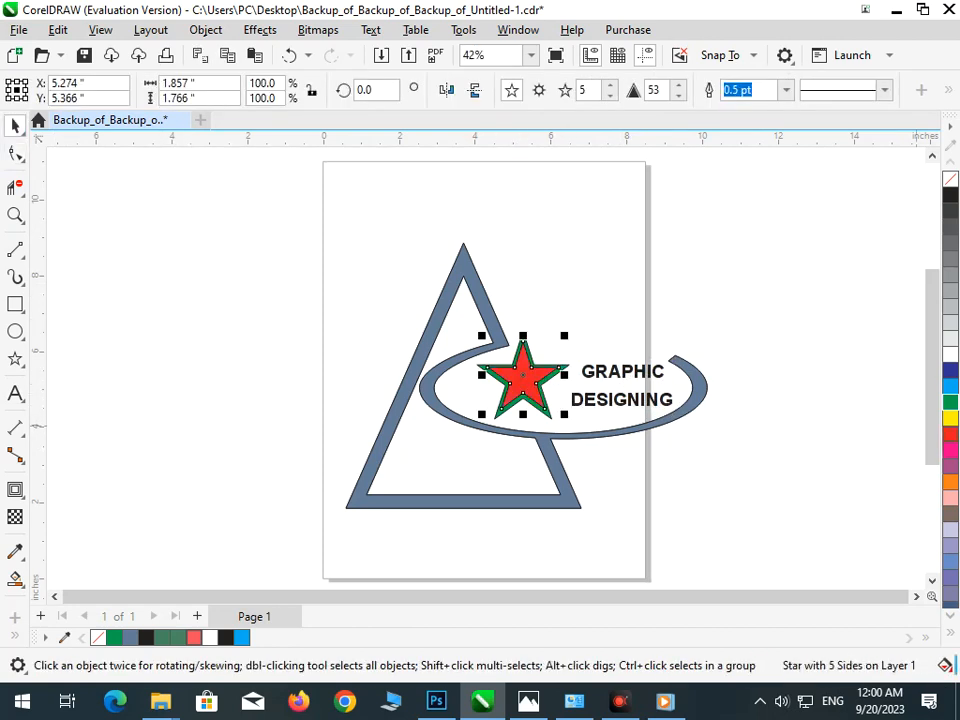
{"action": "left_click", "coordinate": [786, 502]}
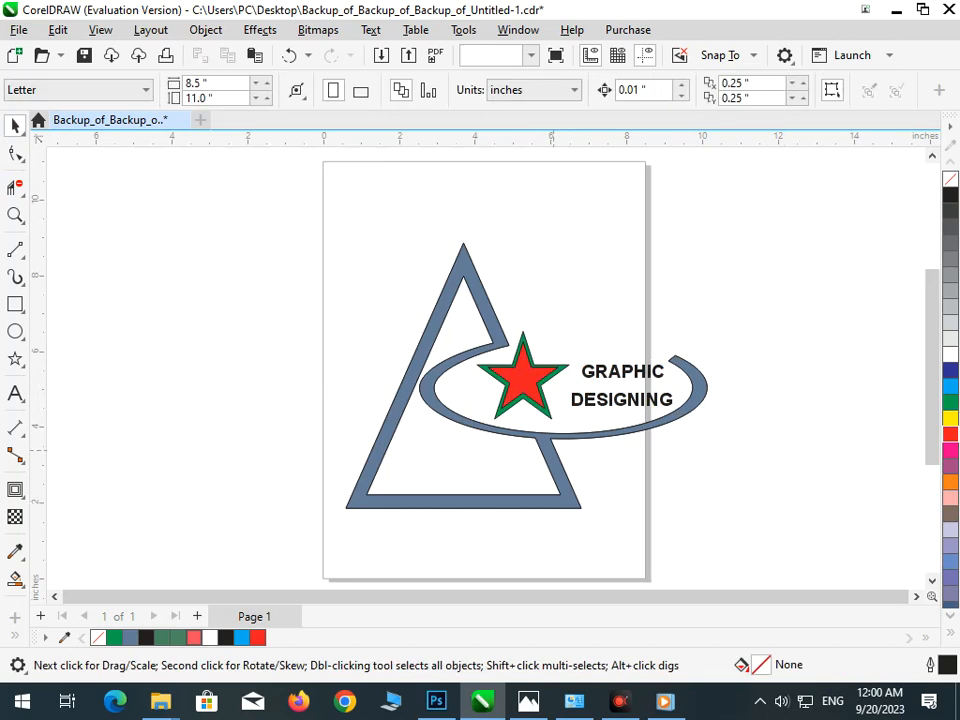
Apply a fountain fill to the triangle-and-ring band, from orange at the lower-right corner to purple at the apex.
{"action": "left_click", "coordinate": [551, 450]}
{"action": "left_click", "coordinate": [15, 578]}
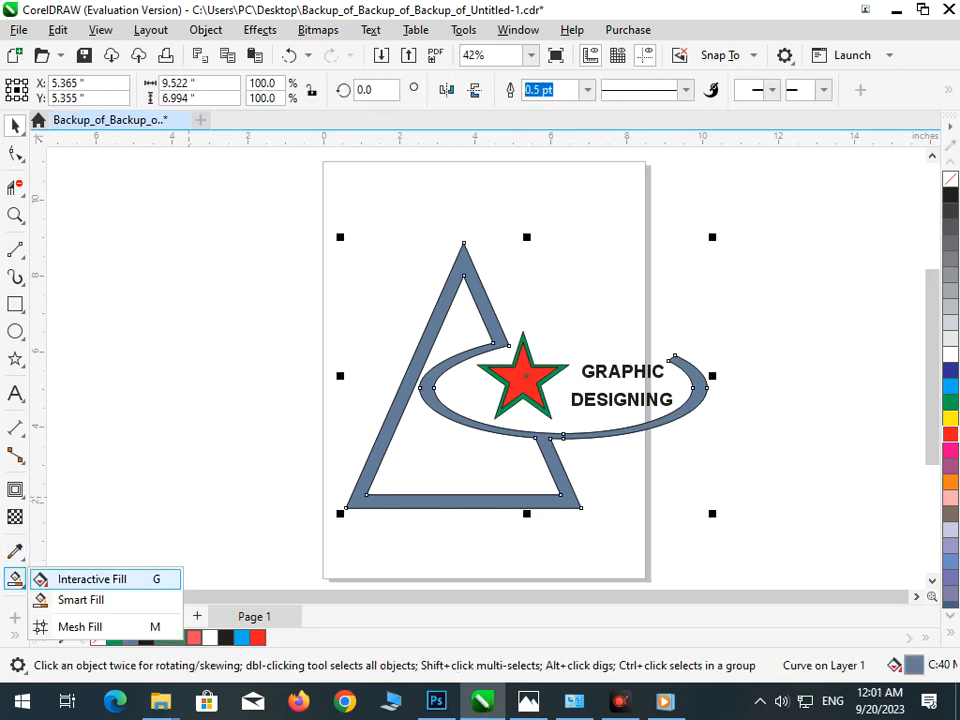
{"action": "left_click", "coordinate": [90, 579]}
{"action": "left_click_drag", "start_coordinate": [581, 508], "coordinate": [463, 272]}
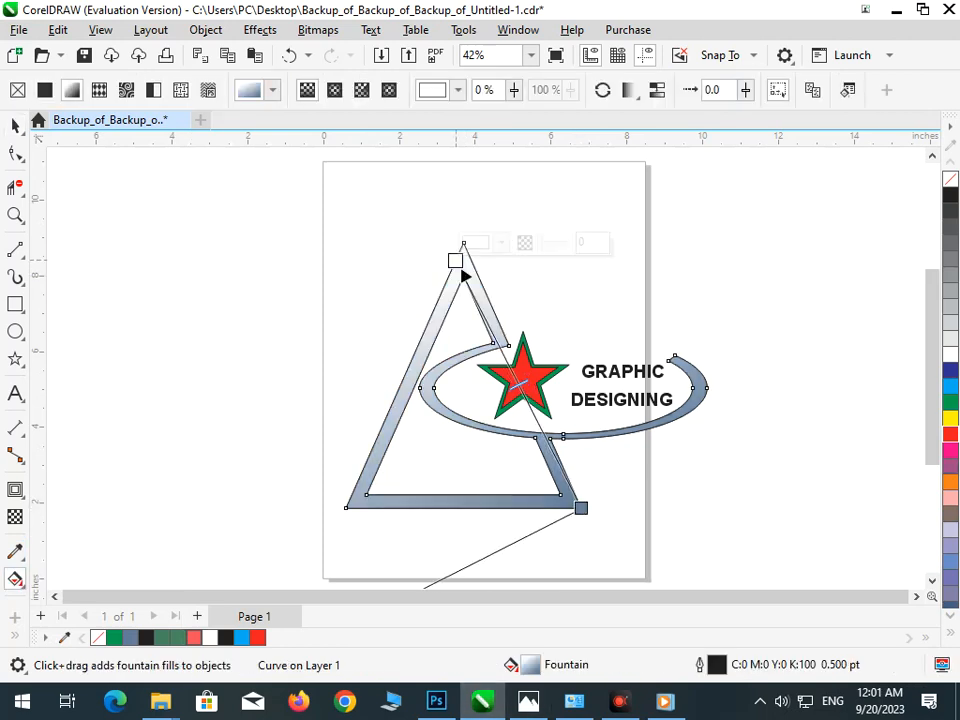
{"action": "left_click", "coordinate": [950, 466]}
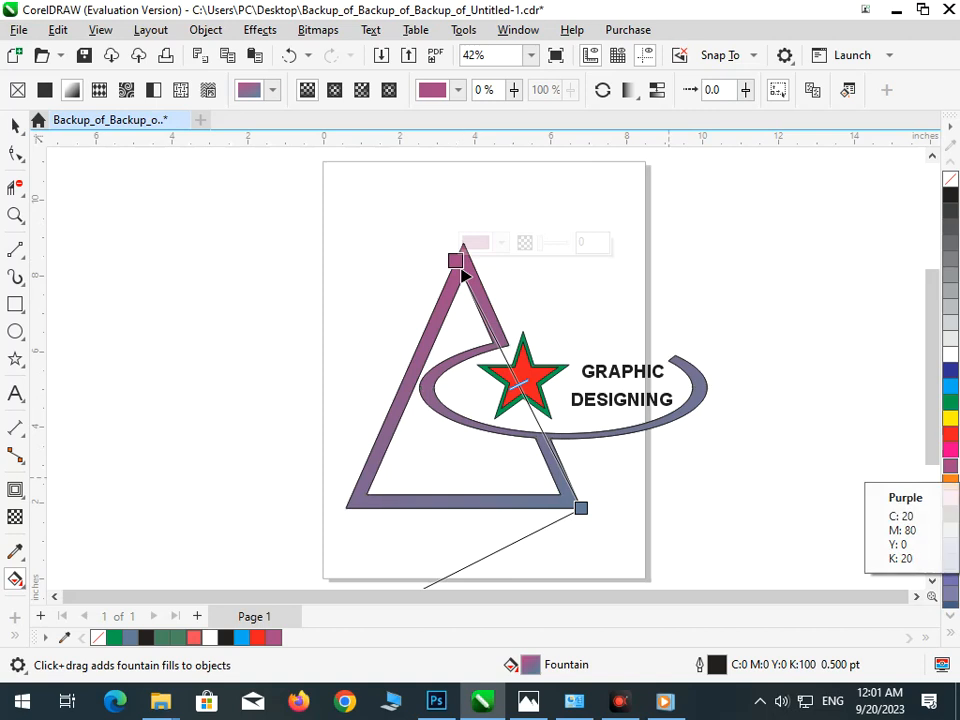
{"action": "left_click", "coordinate": [581, 508]}
{"action": "left_click", "coordinate": [950, 482]}
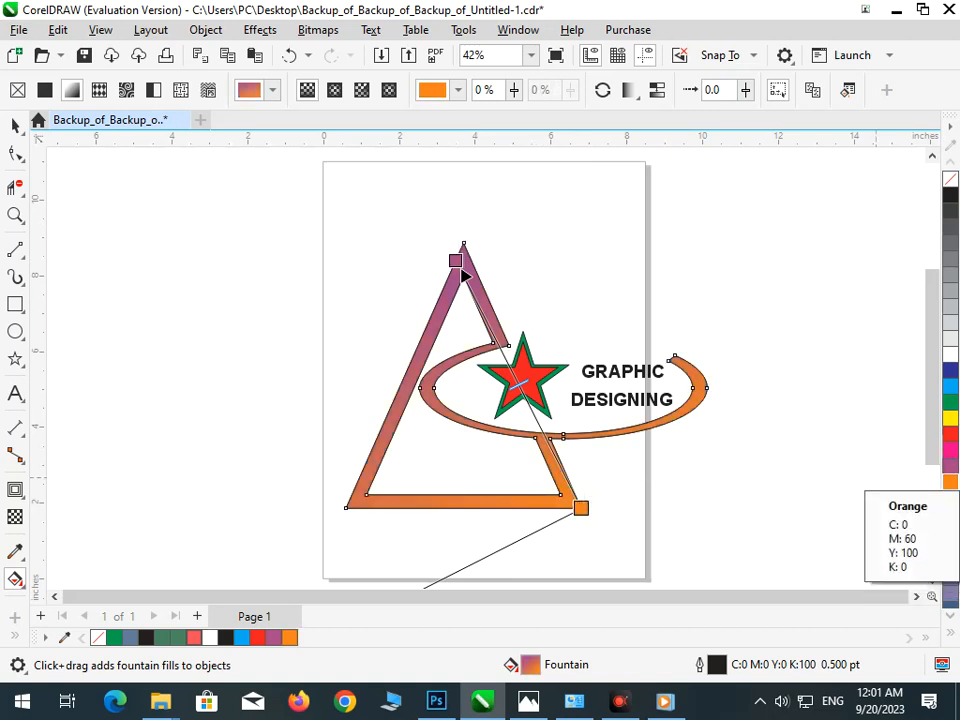
Recolour the smaller front star black and deselect it.
{"action": "key", "text": "space"}
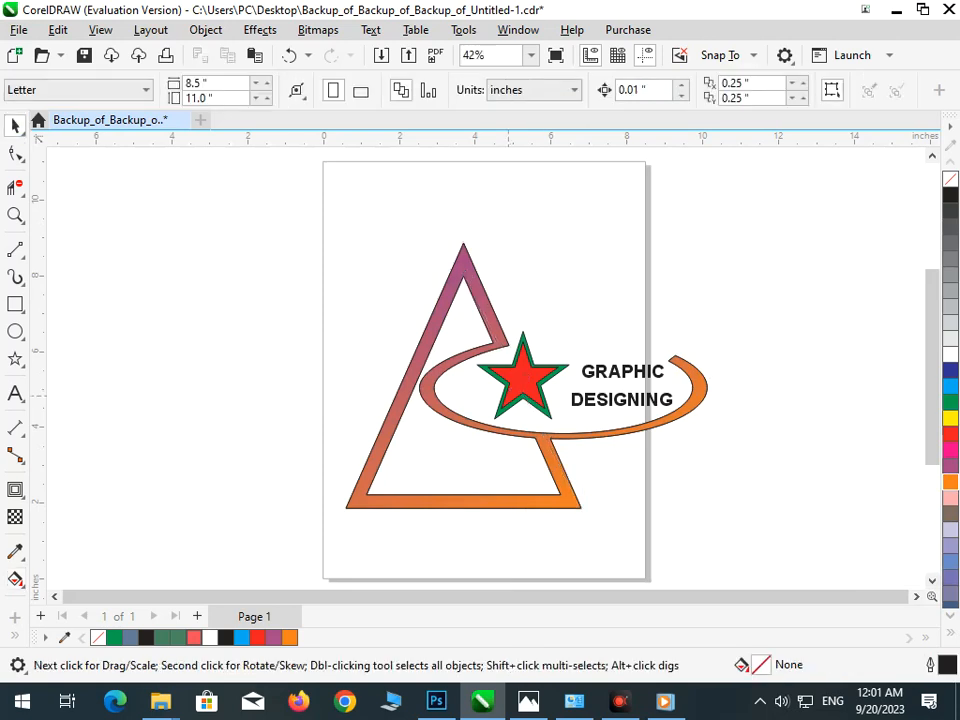
{"action": "left_click", "coordinate": [522, 382]}
{"action": "left_click", "coordinate": [950, 195]}
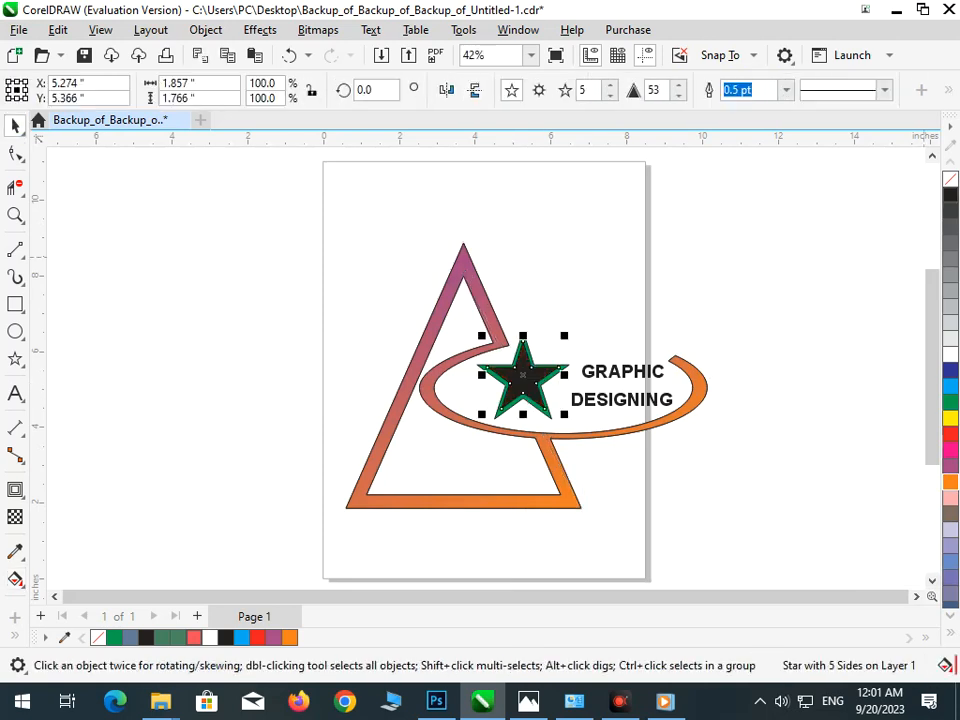
{"action": "left_click", "coordinate": [790, 480]}
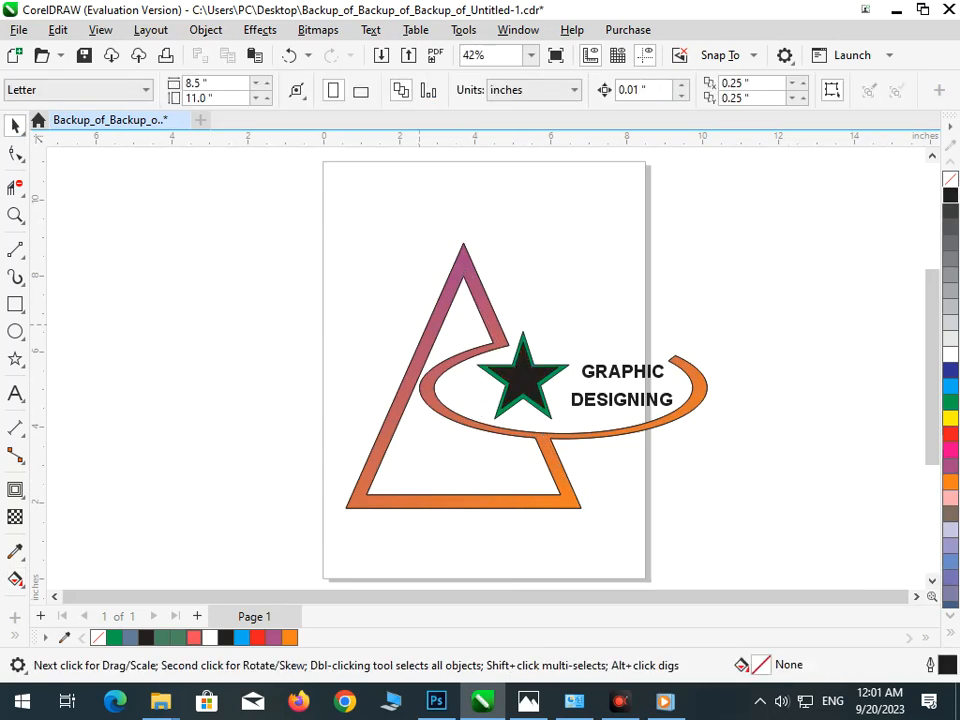
Taper the ring's open end beside the text to a point by moving its two corner nodes together.
{"action": "scroll", "coordinate": [450, 267], "scroll_direction": "down", "scroll_amount": 1}
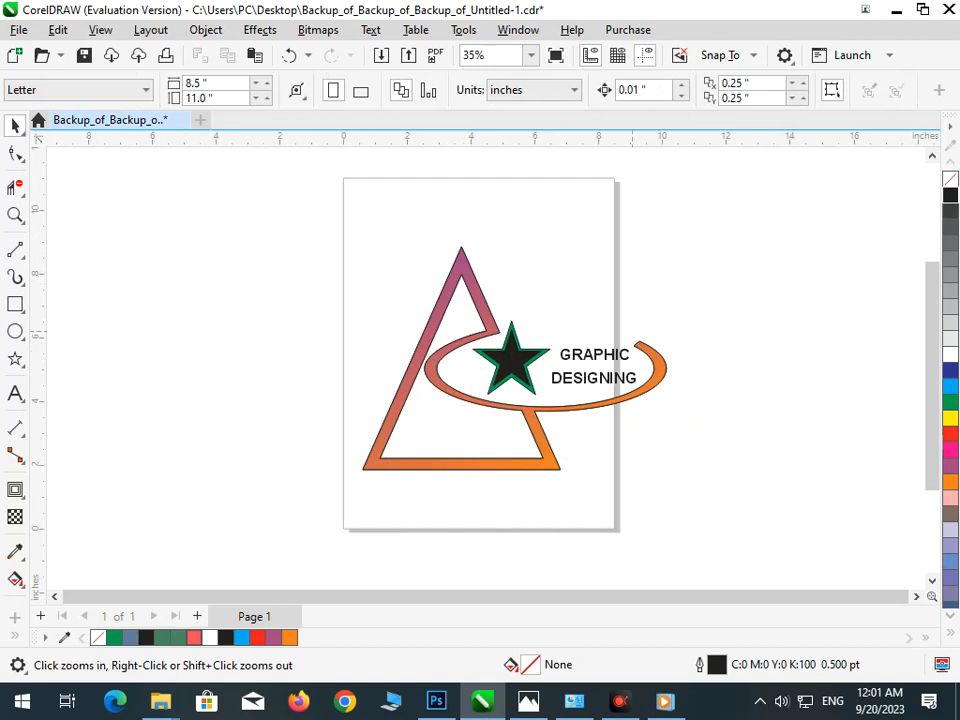
{"action": "left_click_drag", "start_coordinate": [610, 323], "coordinate": [664, 370]}
{"action": "left_click", "coordinate": [15, 153]}
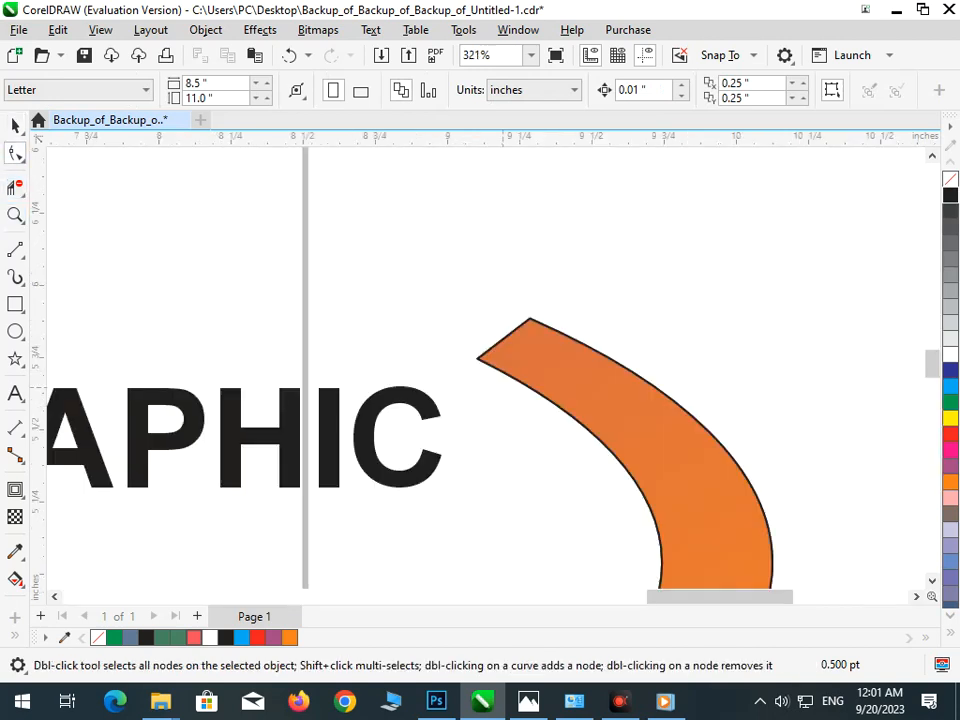
{"action": "left_click", "coordinate": [526, 339]}
{"action": "left_click_drag", "start_coordinate": [478, 358], "coordinate": [510, 341]}
{"action": "left_click", "coordinate": [530, 318]}
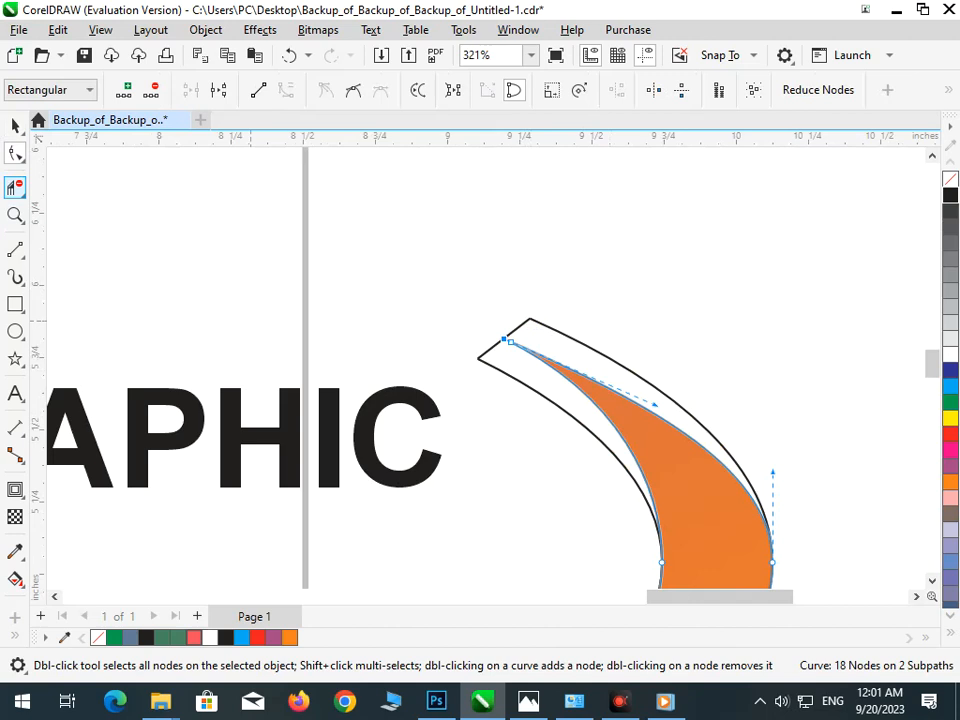
Delete the leftover outline segments around the ring's tapered end and deselect the band.
{"action": "left_click", "coordinate": [15, 187]}
{"action": "left_click_drag", "start_coordinate": [568, 319], "coordinate": [614, 346]}
{"action": "left_click_drag", "start_coordinate": [549, 326], "coordinate": [555, 331]}
{"action": "left_click_drag", "start_coordinate": [465, 350], "coordinate": [501, 378]}
{"action": "left_click_drag", "start_coordinate": [478, 380], "coordinate": [651, 454]}
{"action": "scroll", "coordinate": [651, 454], "scroll_direction": "down", "scroll_amount": 4}
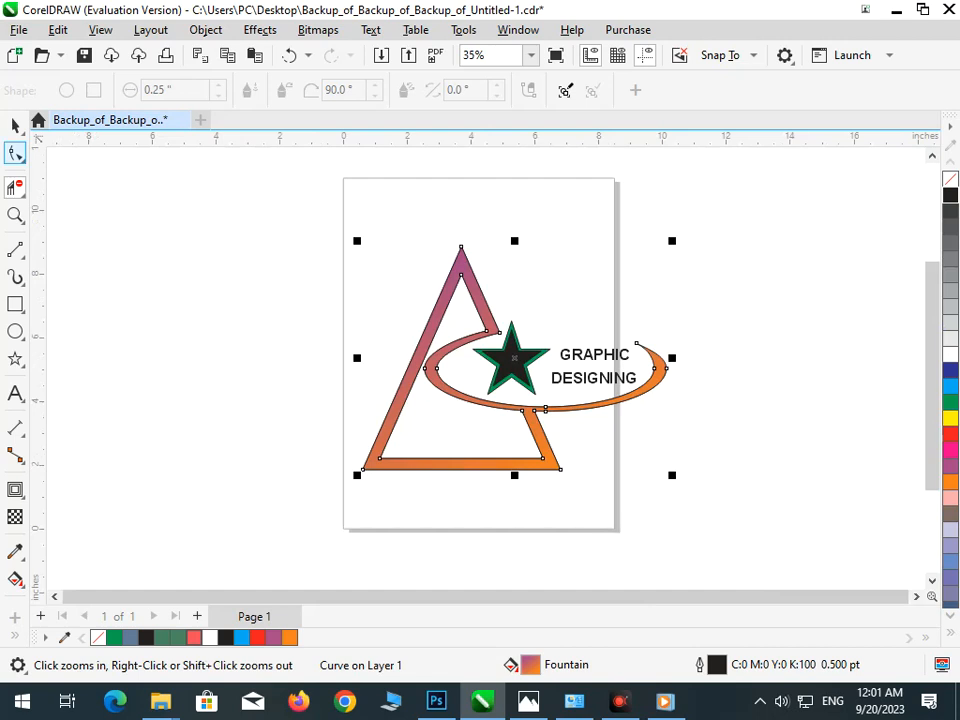
{"action": "left_click", "coordinate": [15, 126]}
{"action": "left_click", "coordinate": [531, 397]}
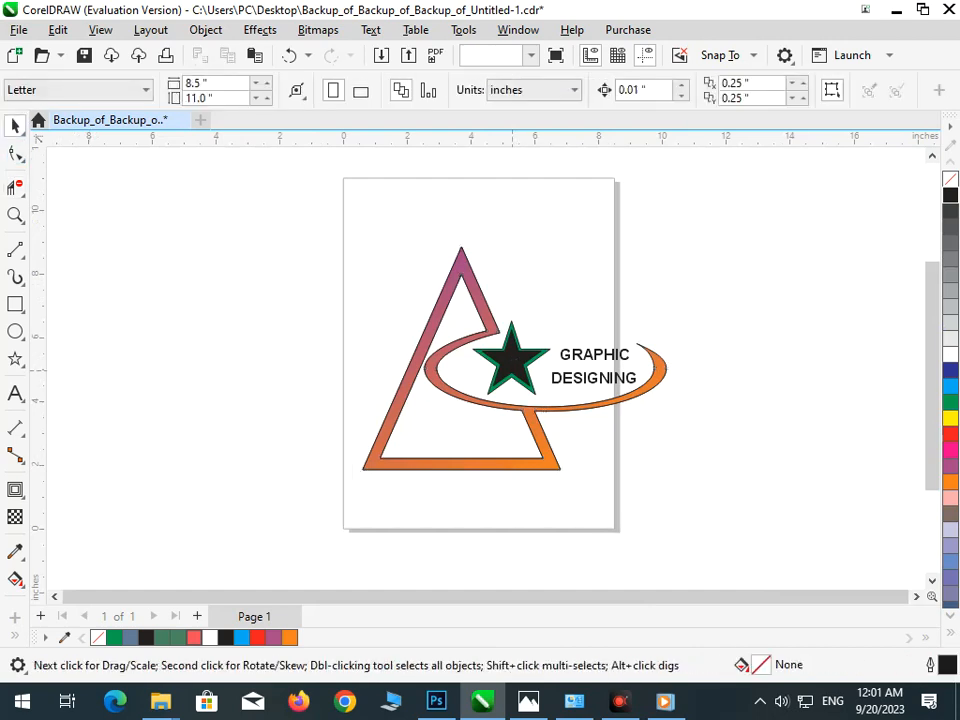
Nudge the black front star 0.05 inches down and 0.01 inches to the right.
{"action": "left_click", "coordinate": [519, 370]}
{"action": "key", "text": "Down"}
{"action": "key", "text": "Down"}
{"action": "key", "text": "Down"}
{"action": "key", "text": "Down"}
{"action": "key", "text": "Down"}
{"action": "key", "text": "Right"}
Try a light blue fill on the larger back star, undo it and deselect the star.
{"action": "key", "text": "F2"}
{"action": "left_click_drag", "start_coordinate": [469, 311], "coordinate": [545, 387]}
{"action": "left_click", "coordinate": [950, 386]}
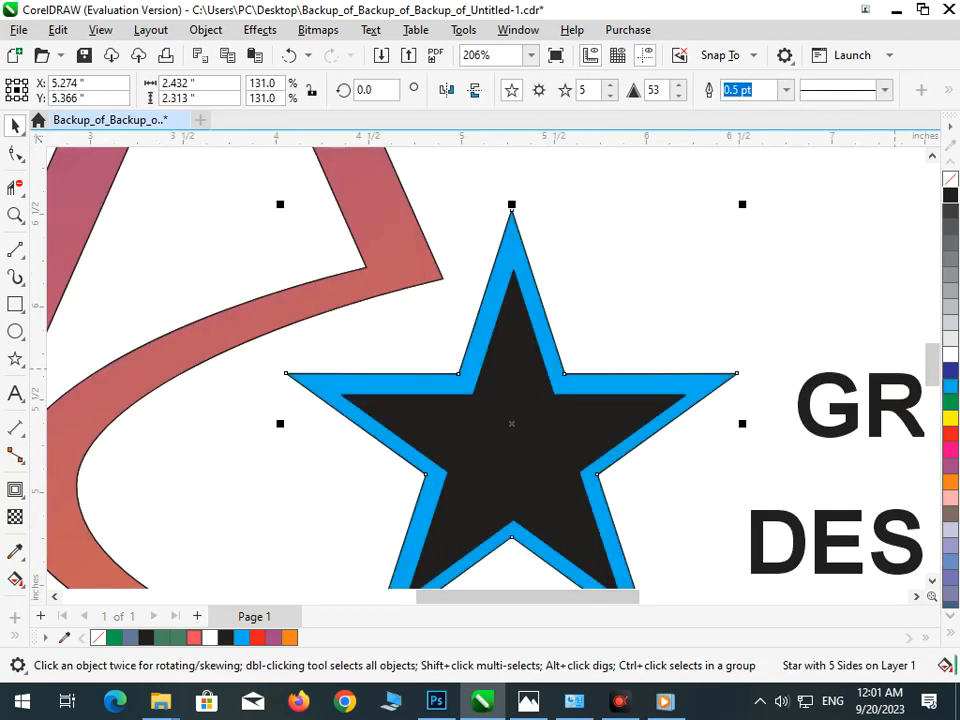
{"action": "key", "text": "F3"}
{"action": "key", "text": "Escape"}
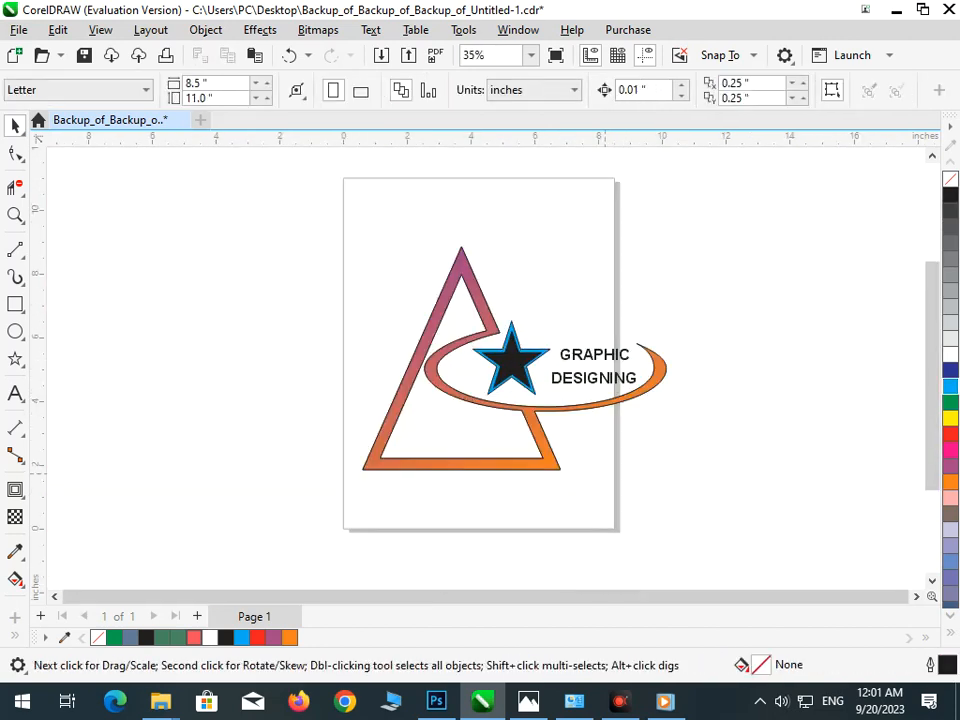
{"action": "key", "text": "ctrl+z"}
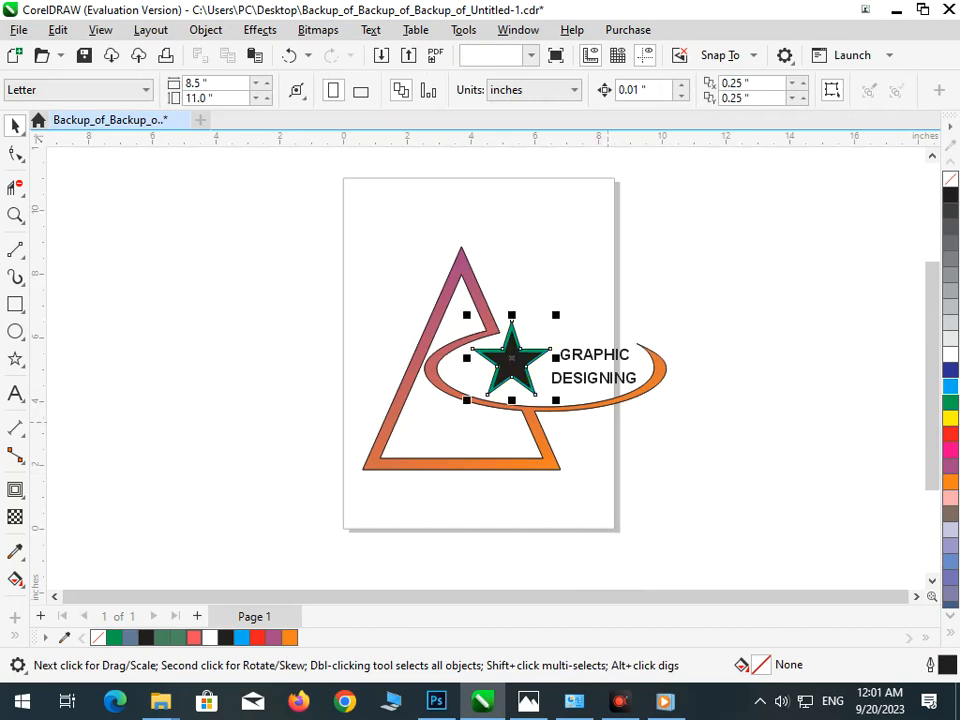
{"action": "key", "text": "Escape"}
Colour the GRAPHIC DESIGNING text dark blue.
{"action": "left_click", "coordinate": [586, 378]}
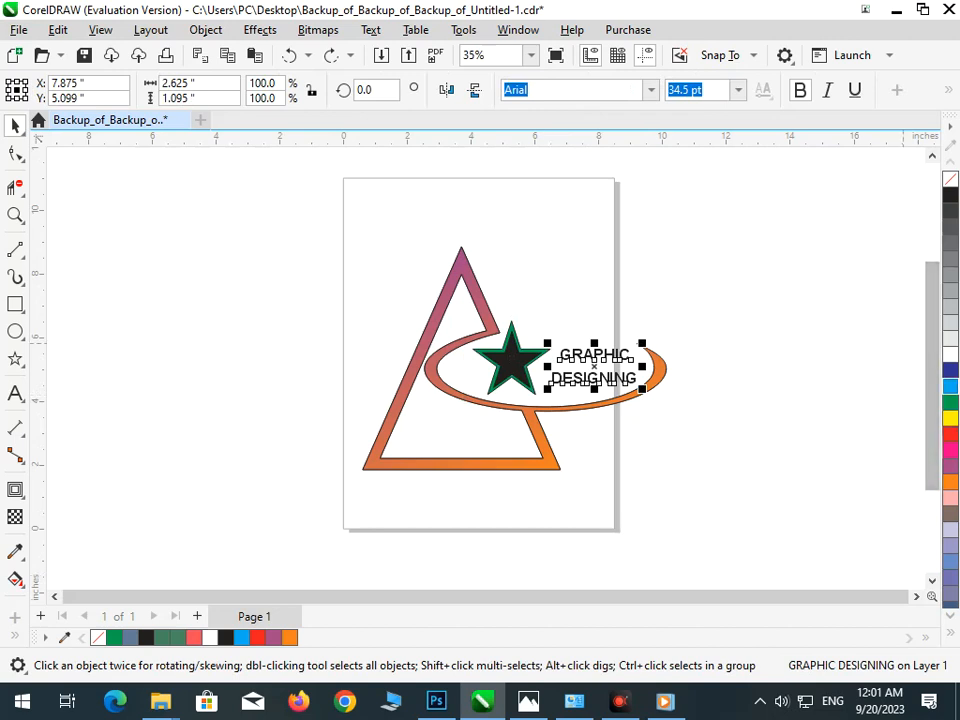
{"action": "right_click", "coordinate": [950, 370]}
{"action": "left_click", "coordinate": [903, 343]}
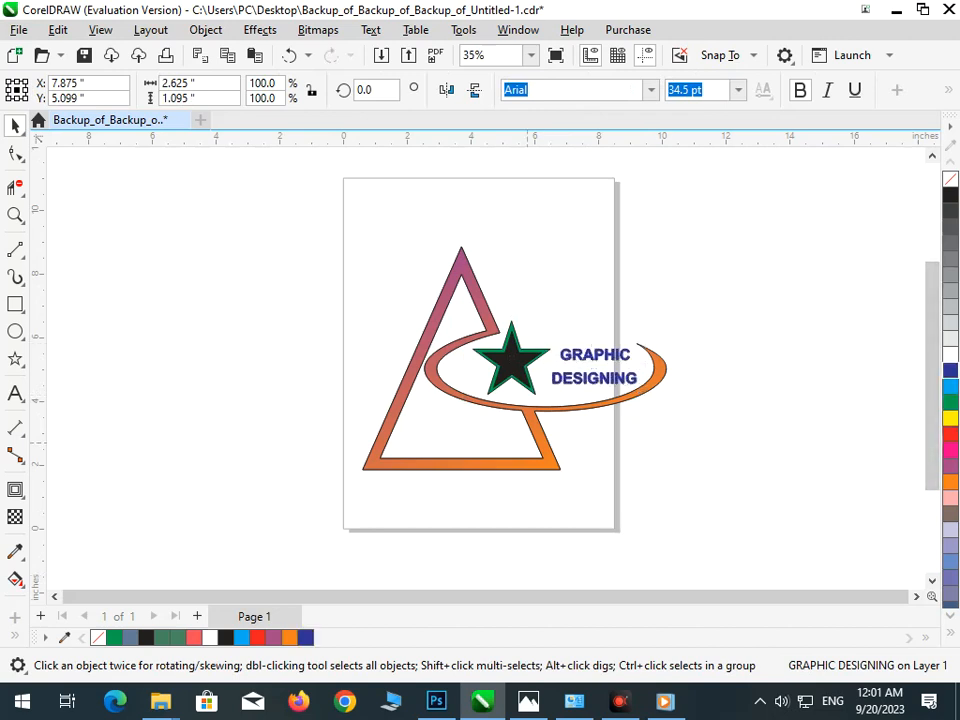
Change the orange end of the triangle-and-ring band's fountain fill to dark blue and deselect the band.
{"action": "left_click", "coordinate": [440, 464]}
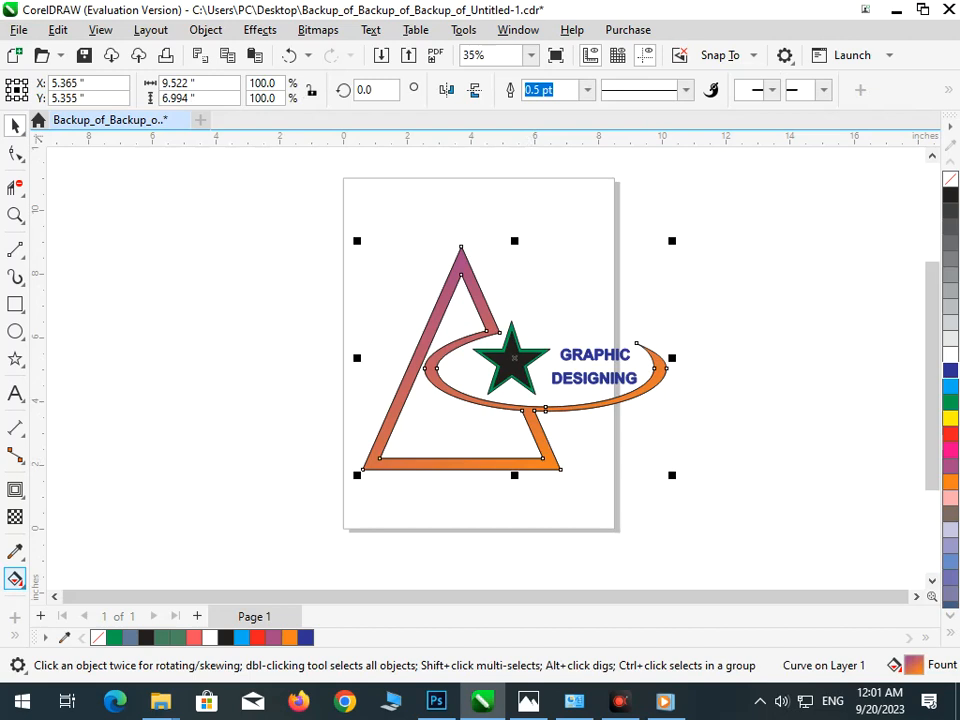
{"action": "left_click", "coordinate": [15, 579]}
{"action": "left_click", "coordinate": [86, 579]}
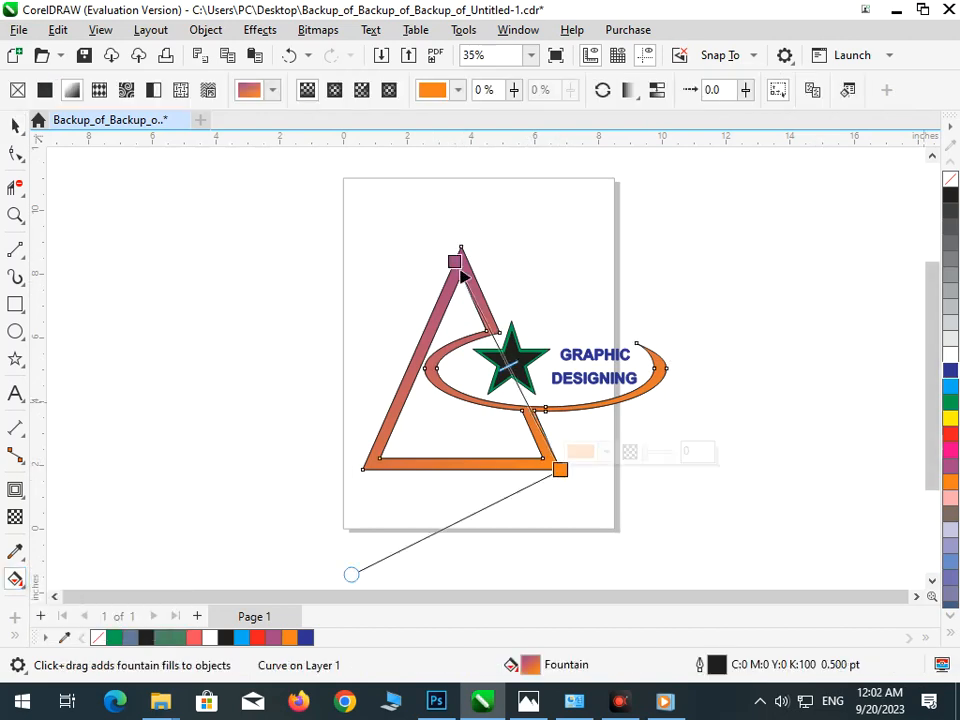
{"action": "left_click", "coordinate": [950, 370]}
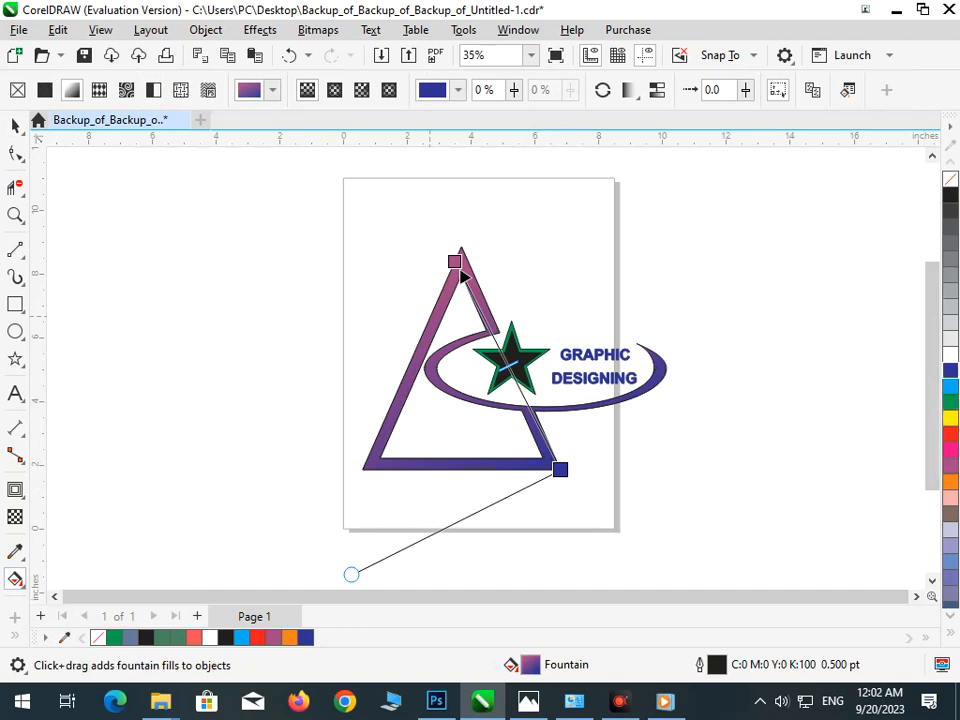
{"action": "left_click", "coordinate": [15, 126]}
{"action": "key", "text": "Escape"}
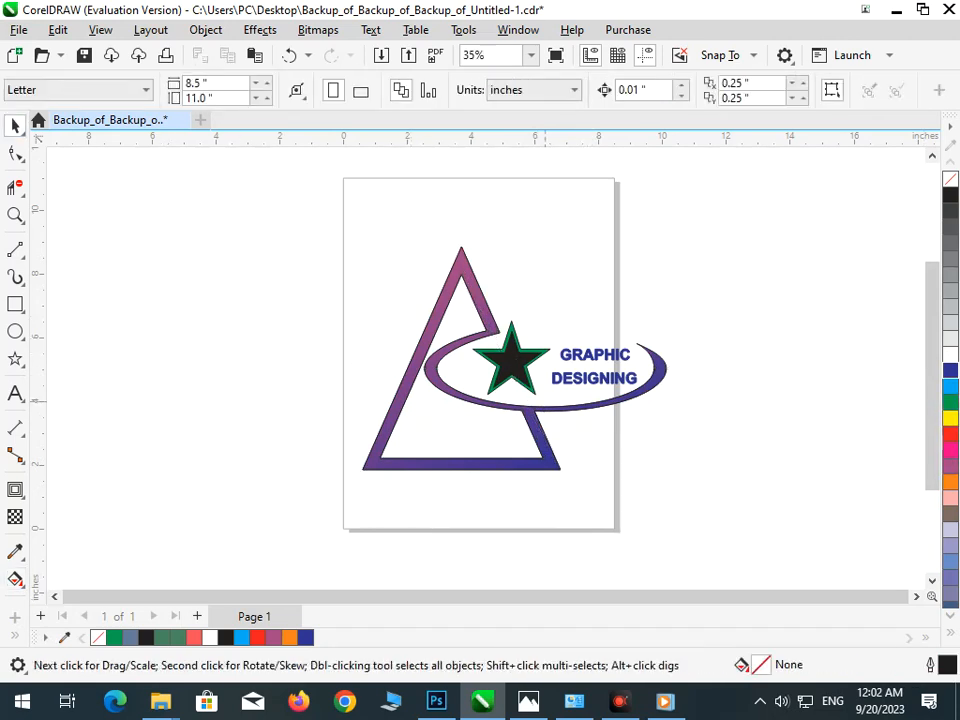
Group all the objects of the logo.
{"action": "left_click_drag", "start_coordinate": [281, 221], "coordinate": [750, 519]}
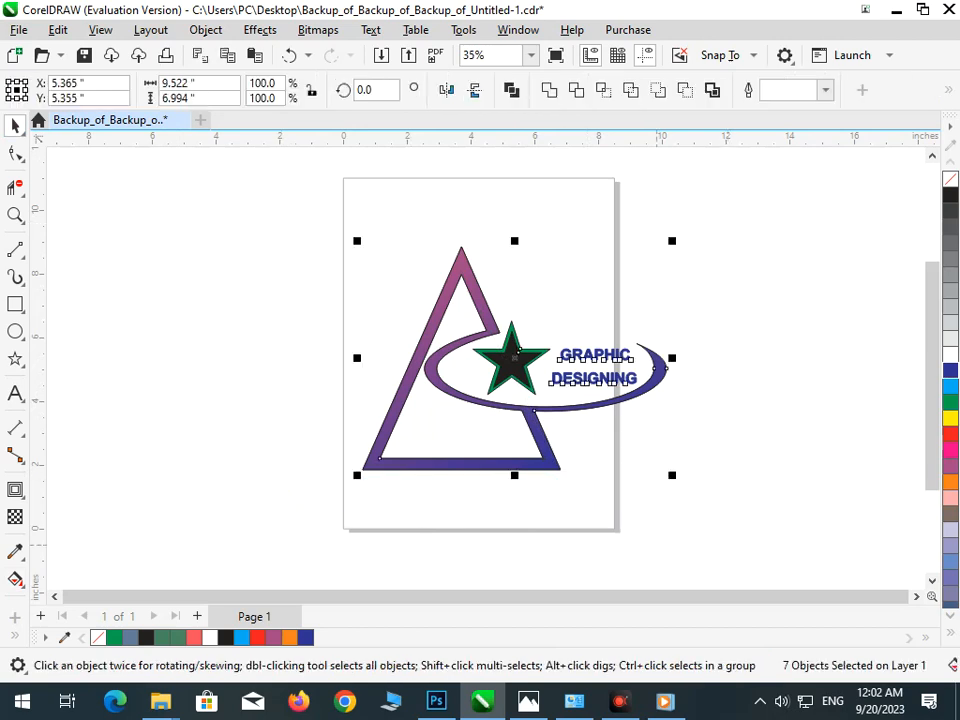
{"action": "key", "text": "ctrl+g"}
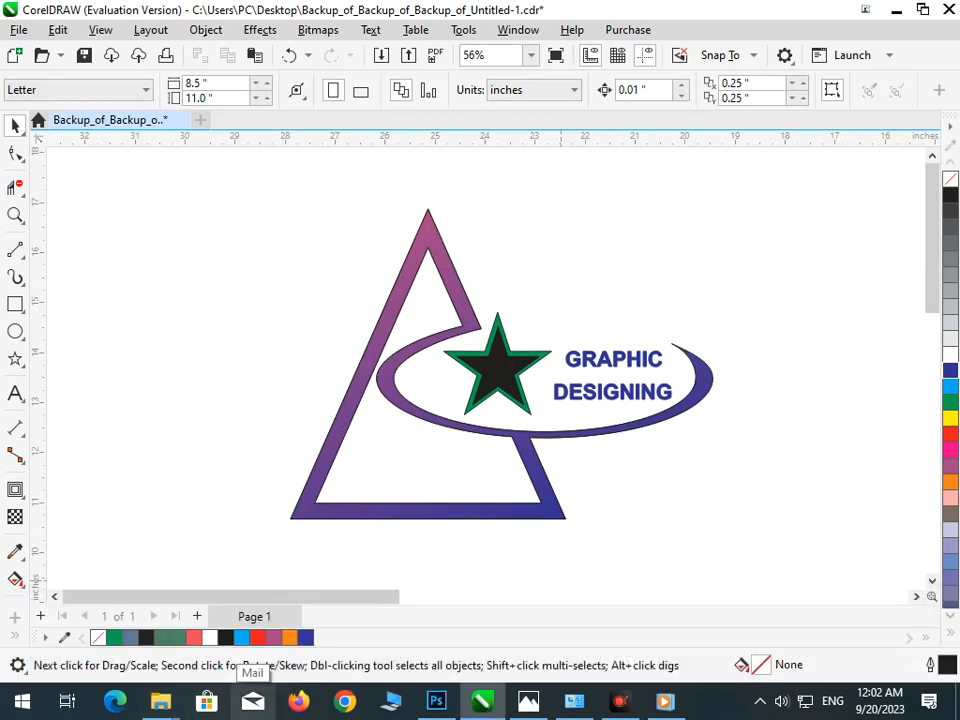
Ungroup all the objects of the logo and clear the selection.
{"action": "left_click", "coordinate": [505, 358]}
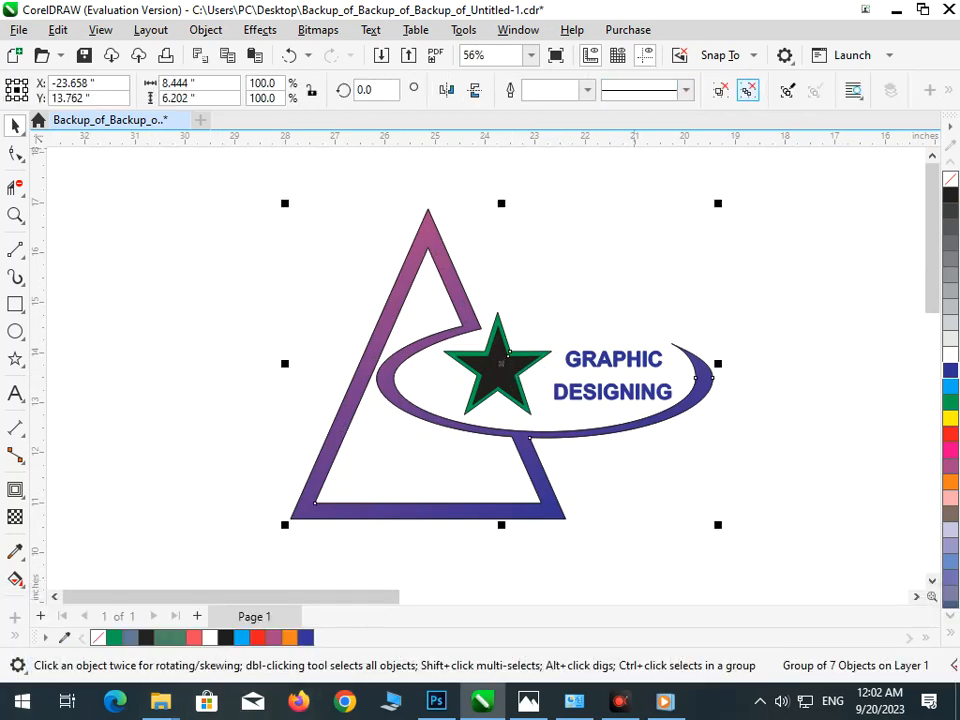
{"action": "left_click", "coordinate": [748, 90]}
{"action": "left_click", "coordinate": [670, 245]}
Try a white fill on the smaller front star, undo it and deselect the star.
{"action": "left_click", "coordinate": [508, 357]}
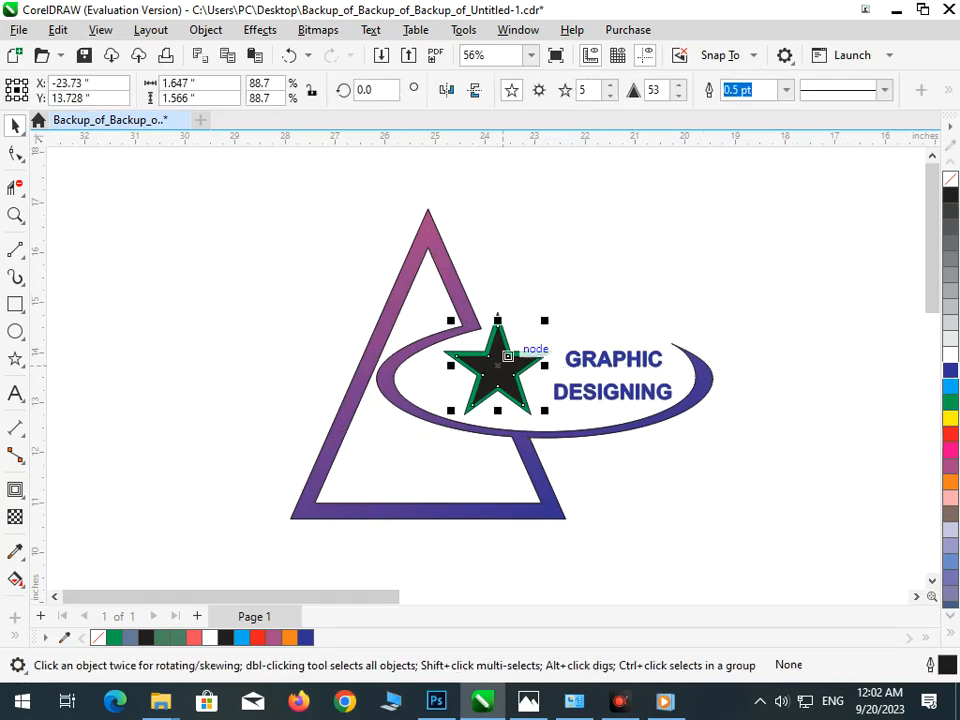
{"action": "left_click", "coordinate": [950, 354]}
{"action": "left_click", "coordinate": [618, 502]}
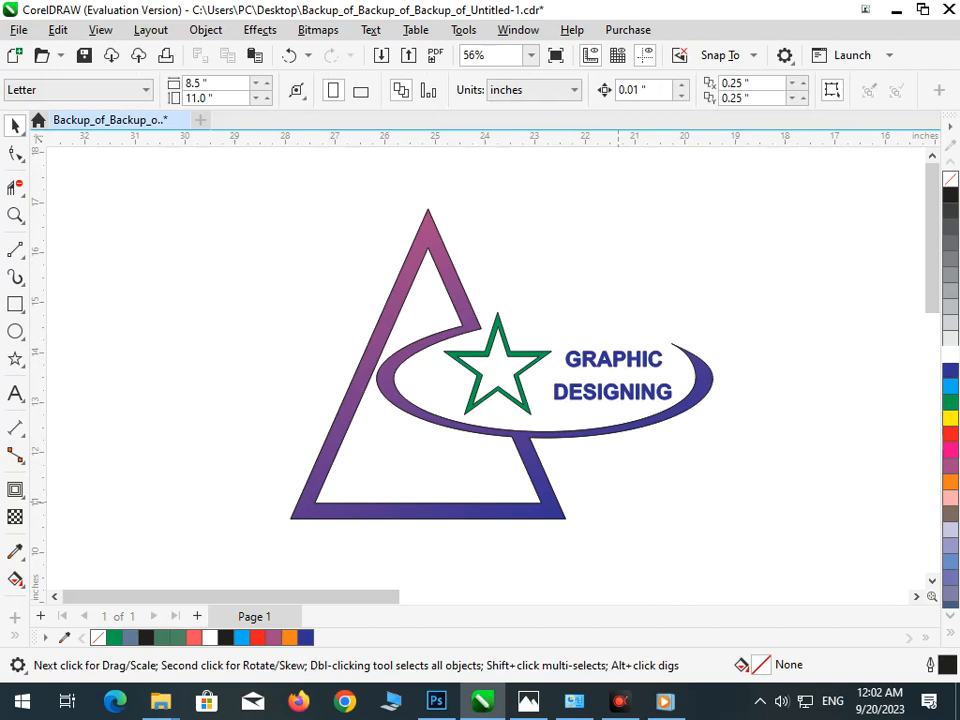
{"action": "key", "text": "ctrl+z"}
{"action": "key", "text": "Escape"}
Try light blue and dark blue fills on the smaller front star, undo both and deselect the star.
{"action": "left_click", "coordinate": [511, 371]}
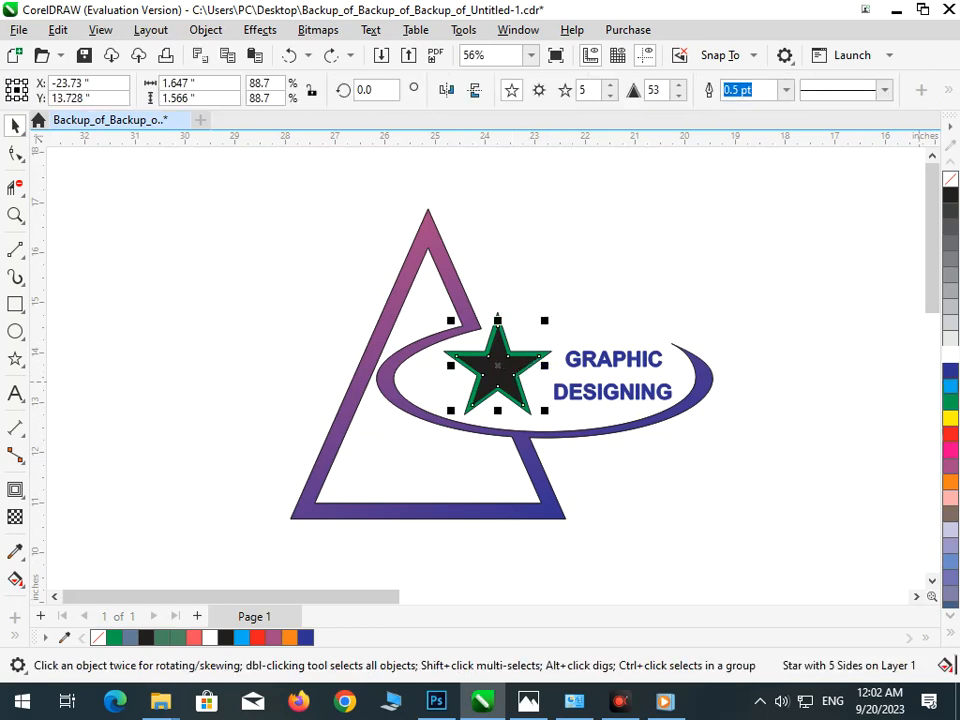
{"action": "left_click", "coordinate": [950, 386]}
{"action": "left_click", "coordinate": [950, 370]}
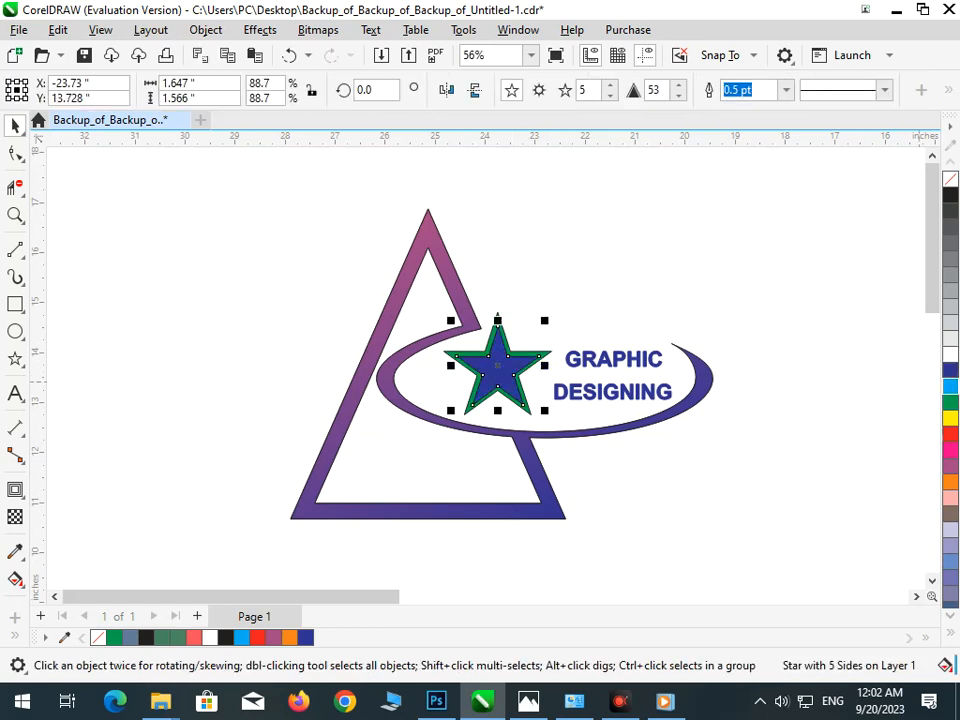
{"action": "key", "text": "Escape"}
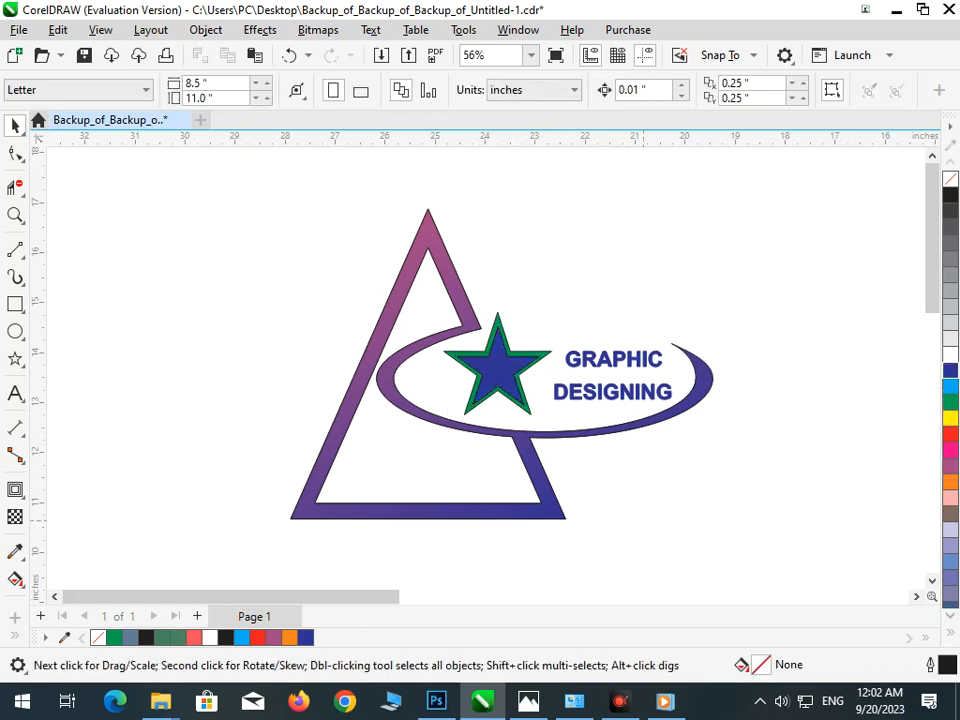
{"action": "key", "text": "ctrl+z"}
{"action": "key", "text": "ctrl+z"}
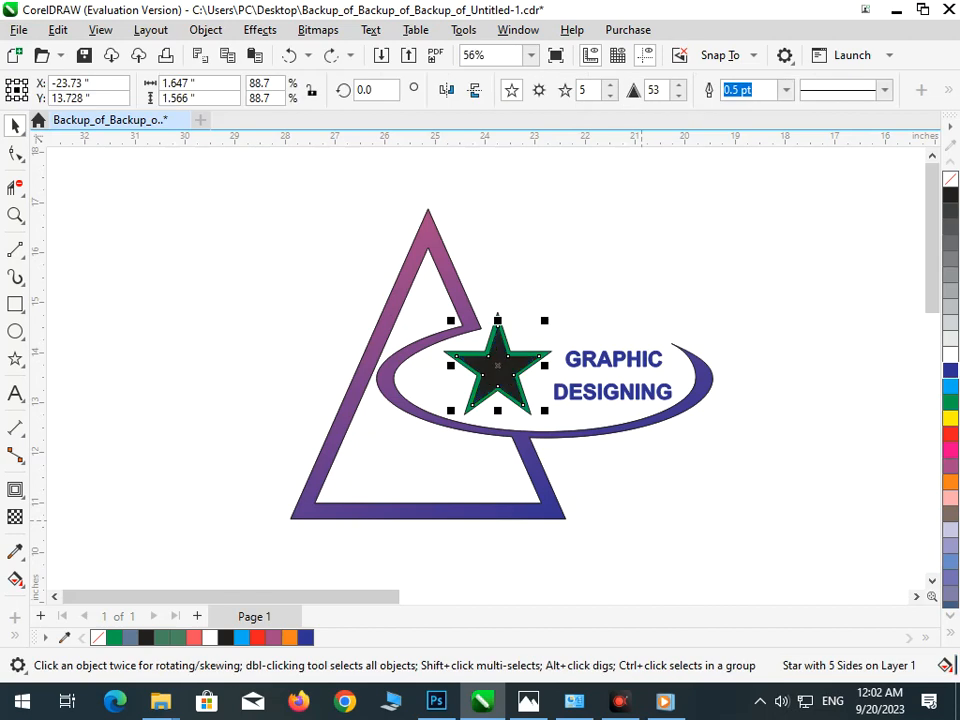
{"action": "key", "text": "Escape"}
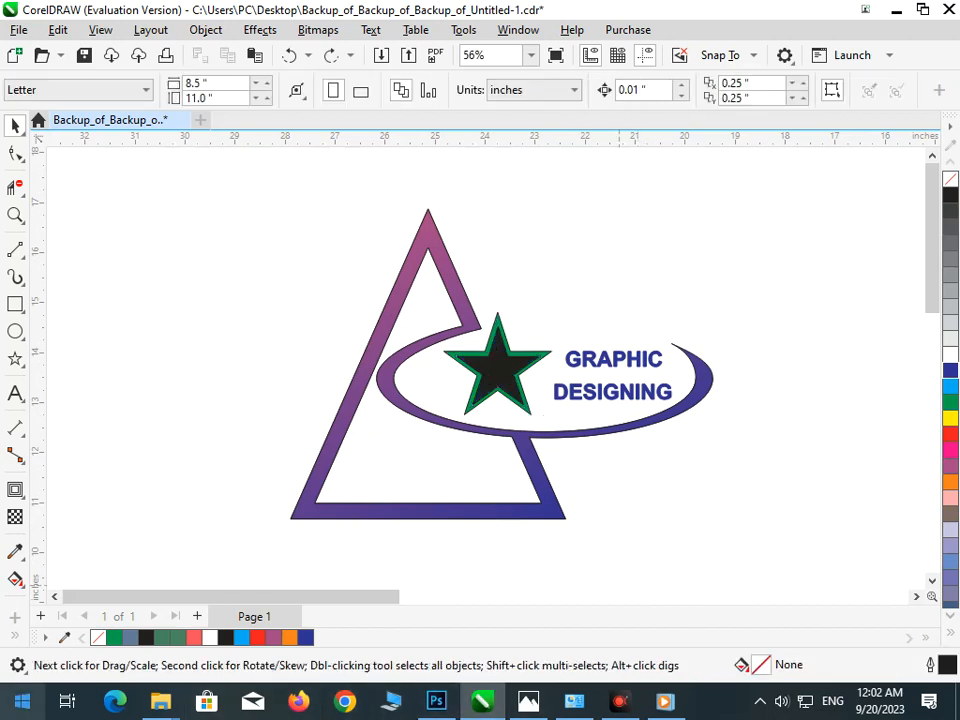